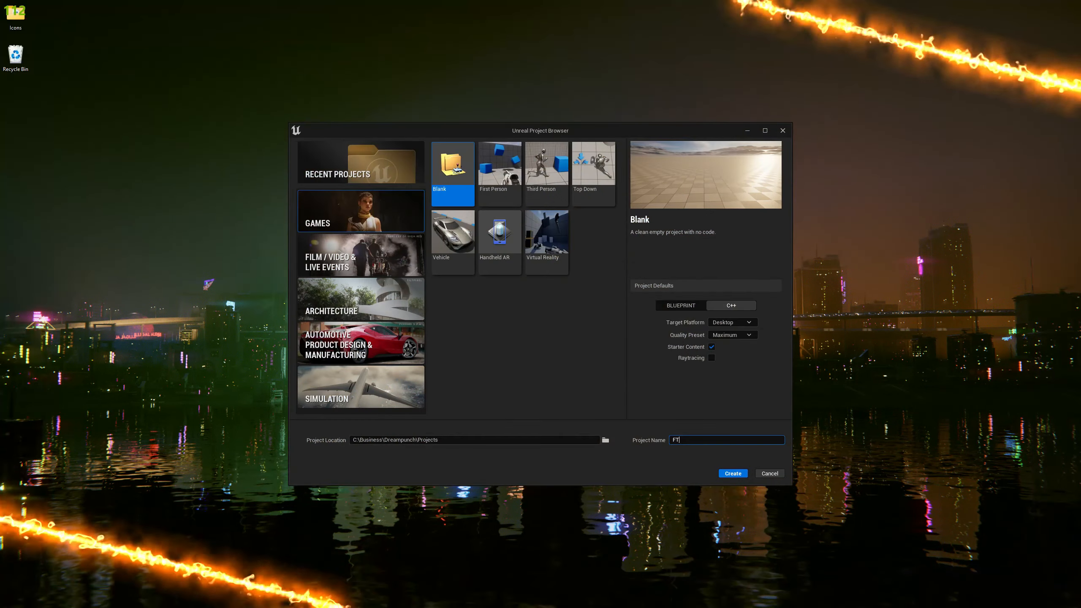
Step: Create the FT project from the Blank games template with C++ and starter content
{"action": "left_click", "coordinate": [460, 172]}
{"action": "left_click_drag", "start_coordinate": [474, 134], "coordinate": [419, 119]}
{"action": "left_click", "coordinate": [413, 149]}
{"action": "left_click_drag", "start_coordinate": [530, 114], "coordinate": [547, 106]}
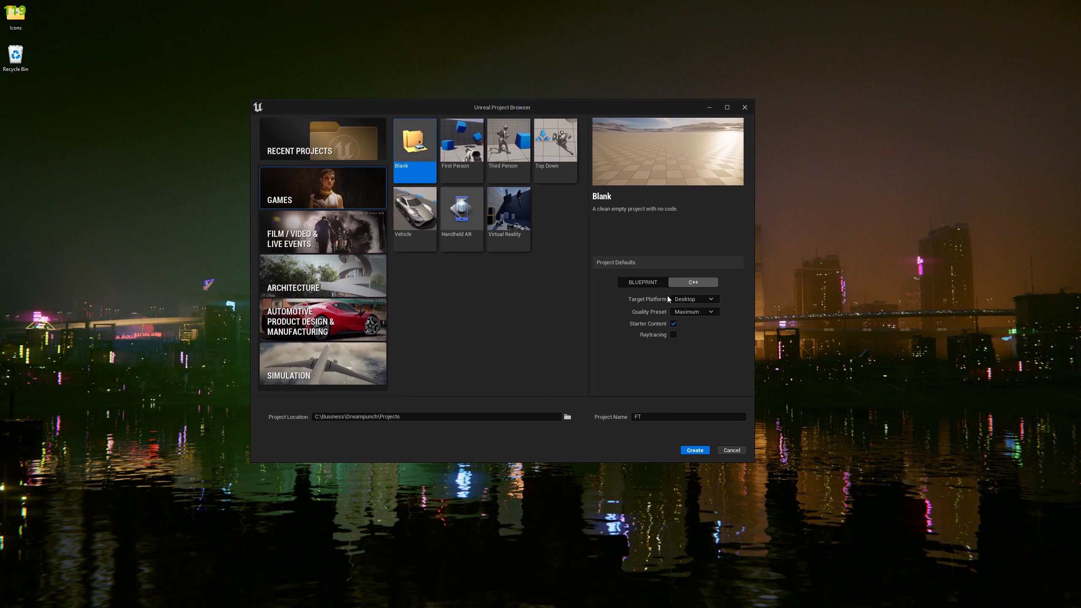
{"action": "left_click_drag", "start_coordinate": [455, 109], "coordinate": [441, 103]}
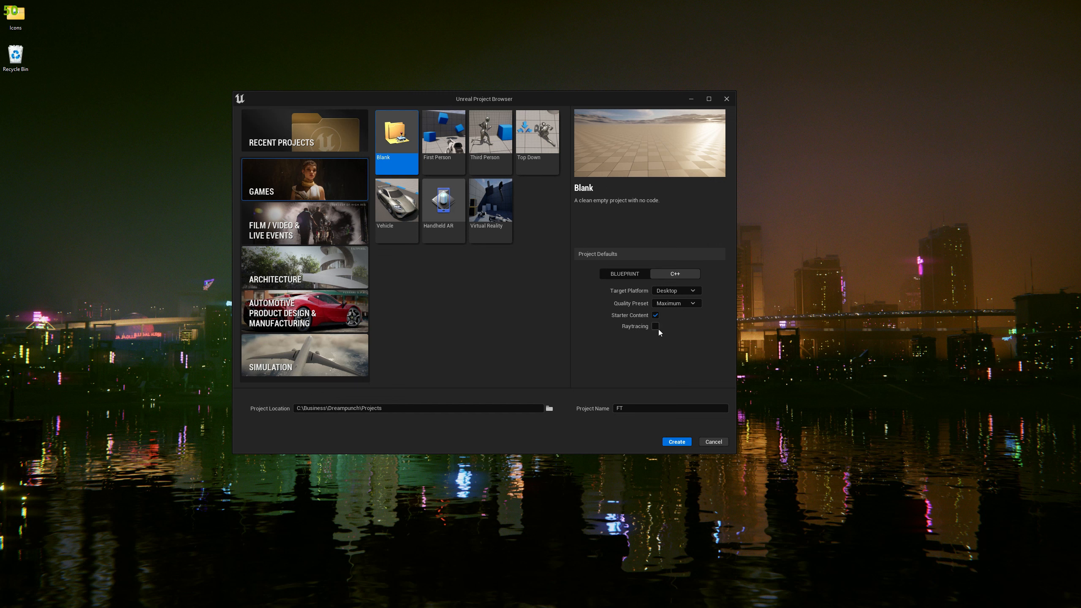
{"action": "left_click", "coordinate": [620, 408]}
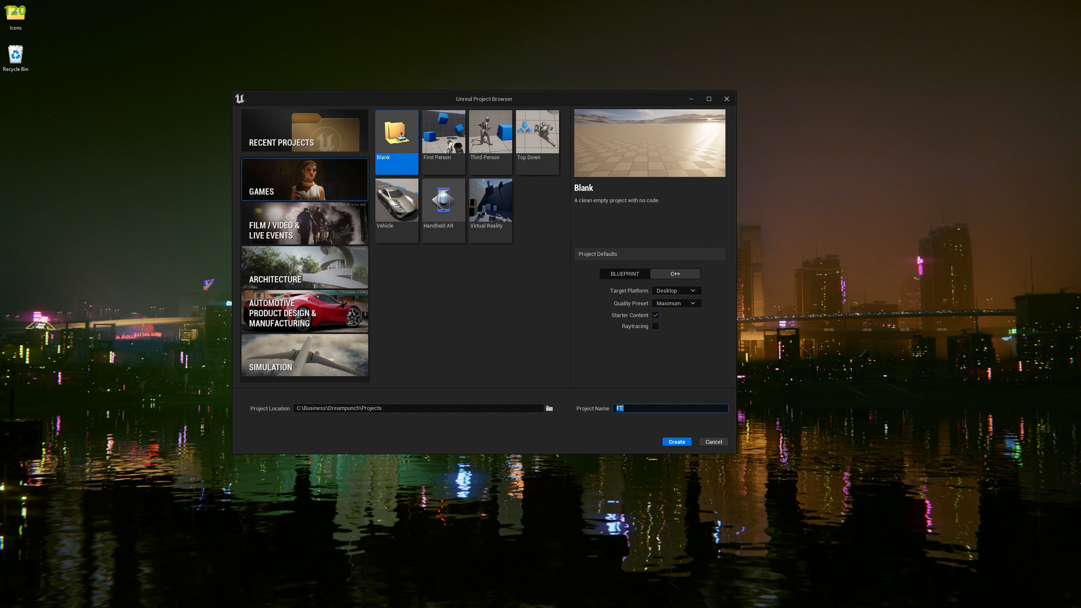
{"action": "left_click", "coordinate": [674, 442]}
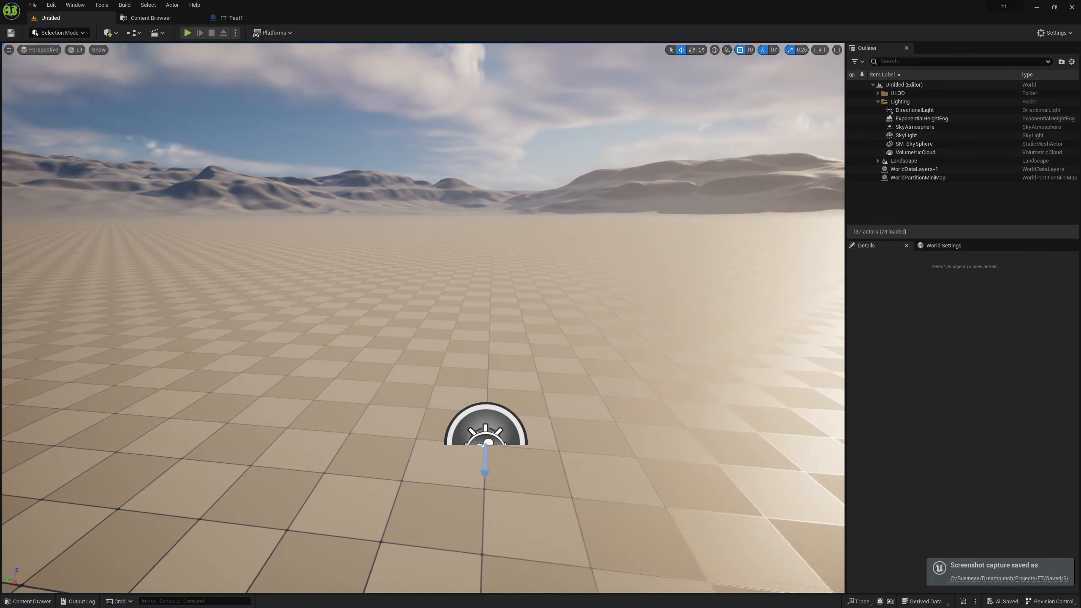
Step: Create a folder named Blueprints inside the project's Content folder
{"action": "right_click_drag", "start_coordinate": [440, 186], "coordinate": [452, 187]}
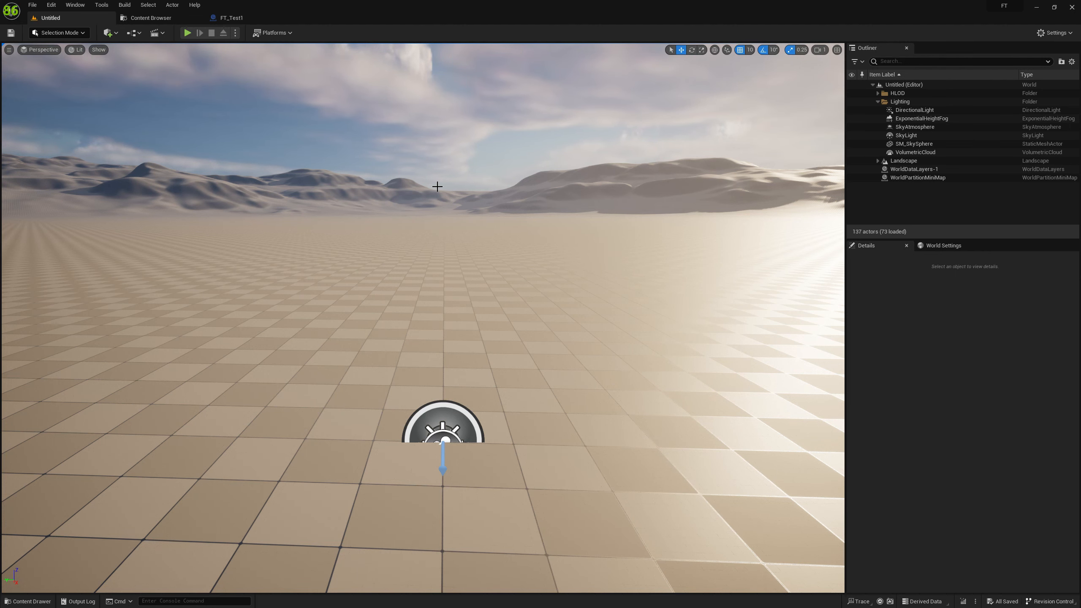
{"action": "right_click_drag", "start_coordinate": [438, 187], "coordinate": [443, 185]}
{"action": "key", "text": "ctrl+space"}
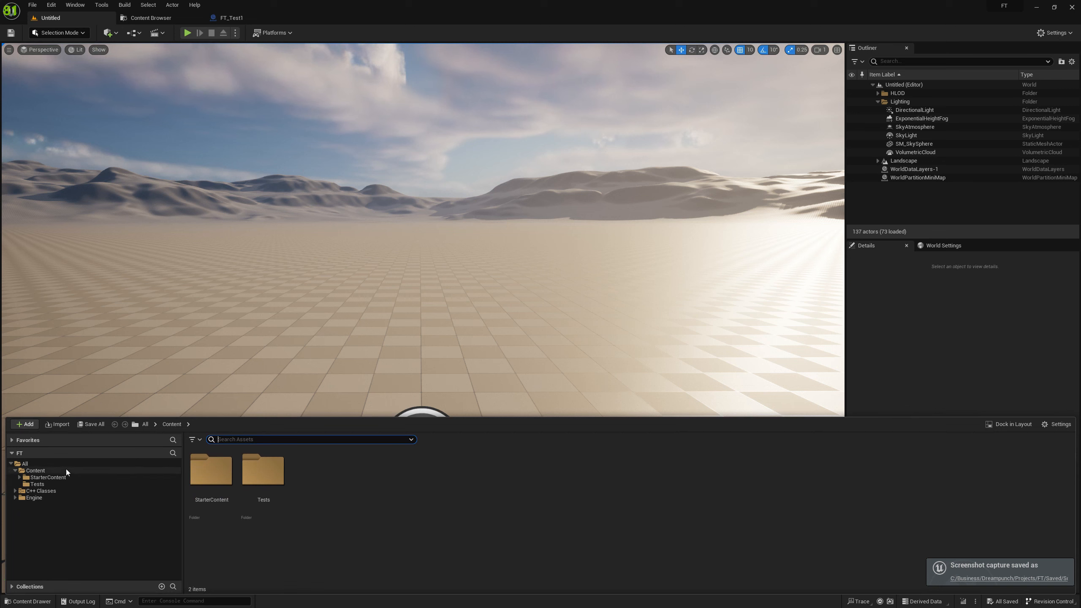
{"action": "left_click", "coordinate": [67, 482]}
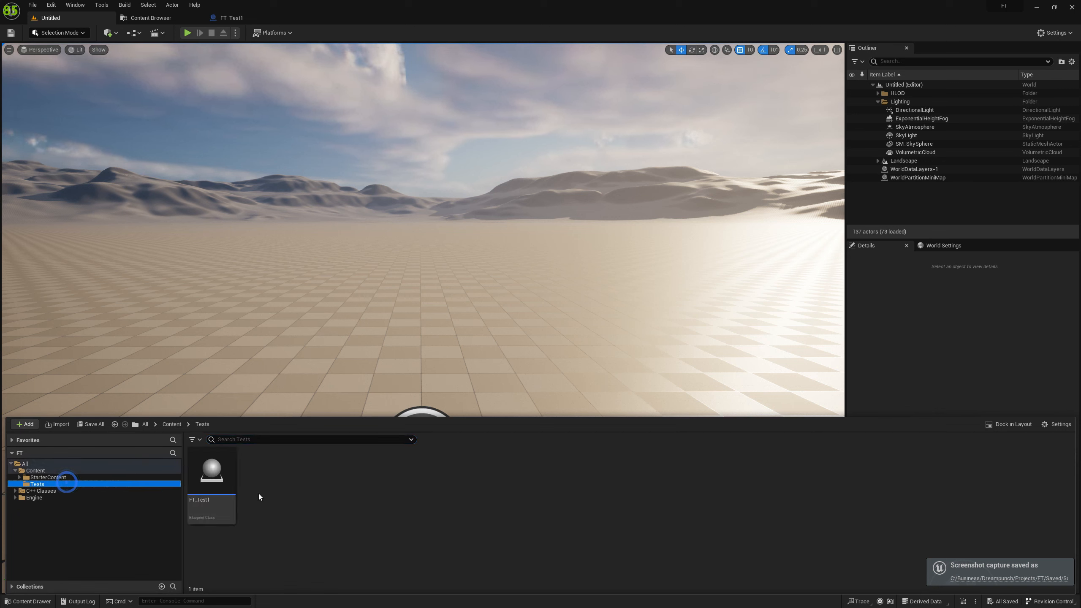
{"action": "right_click", "coordinate": [57, 471]}
{"action": "left_click", "coordinate": [118, 294]}
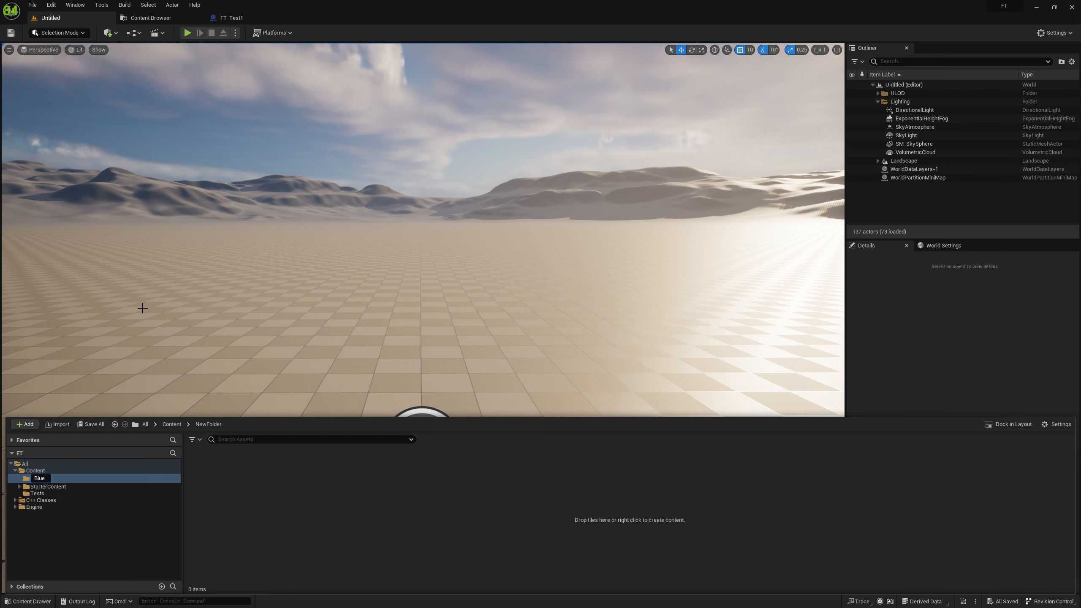
{"action": "type", "text": "Blueprints"}
{"action": "key", "text": "Return"}
Step: Create an Actor Blueprint class named BP_Ball in the Blueprints folder and open it for editing
{"action": "right_click", "coordinate": [276, 502]}
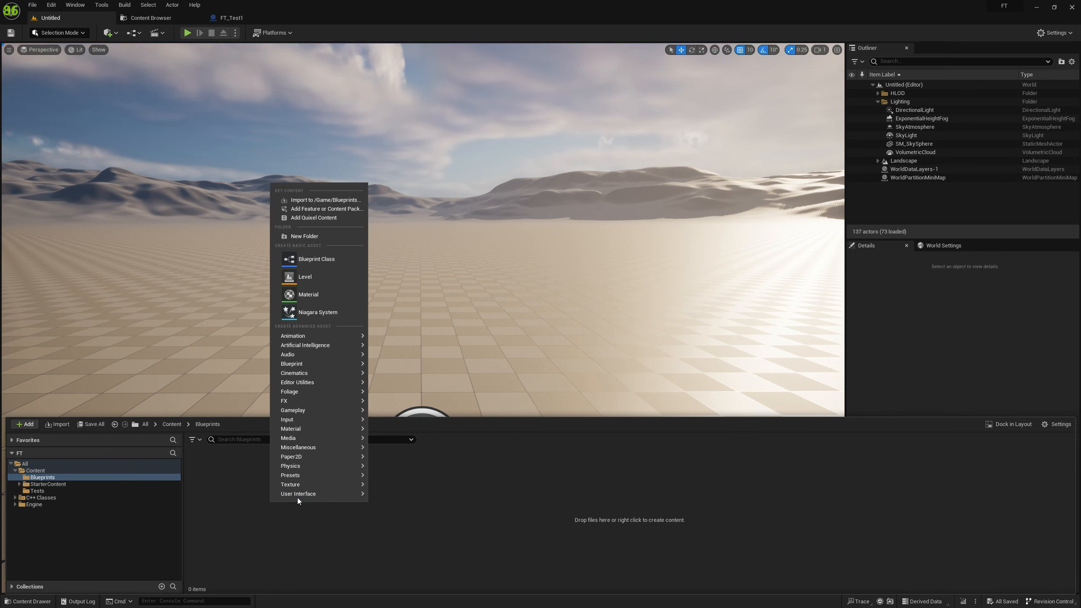
{"action": "left_click", "coordinate": [331, 279]}
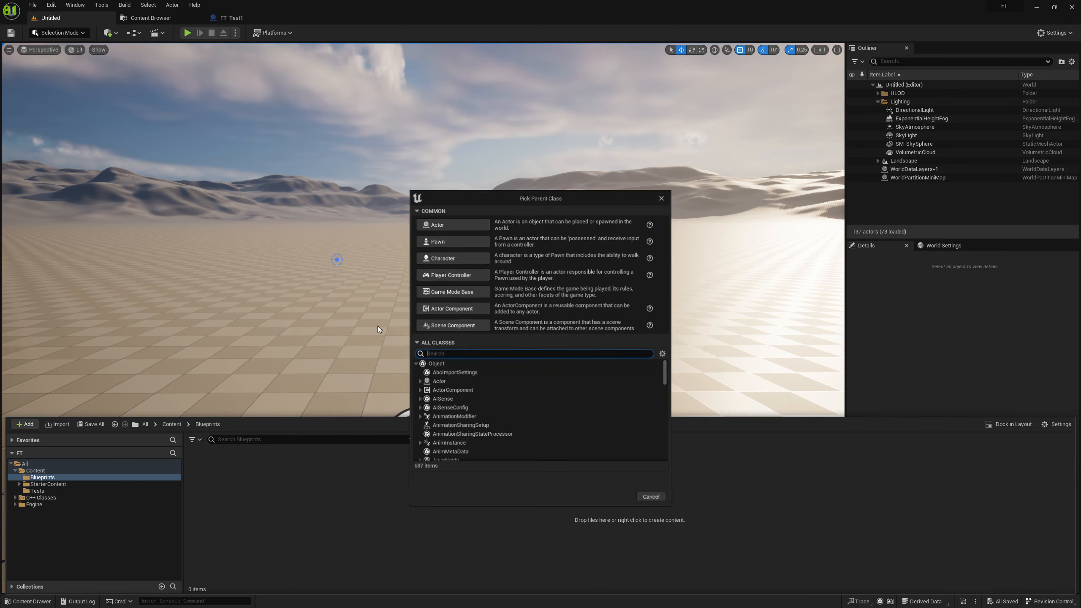
{"action": "left_click", "coordinate": [460, 224]}
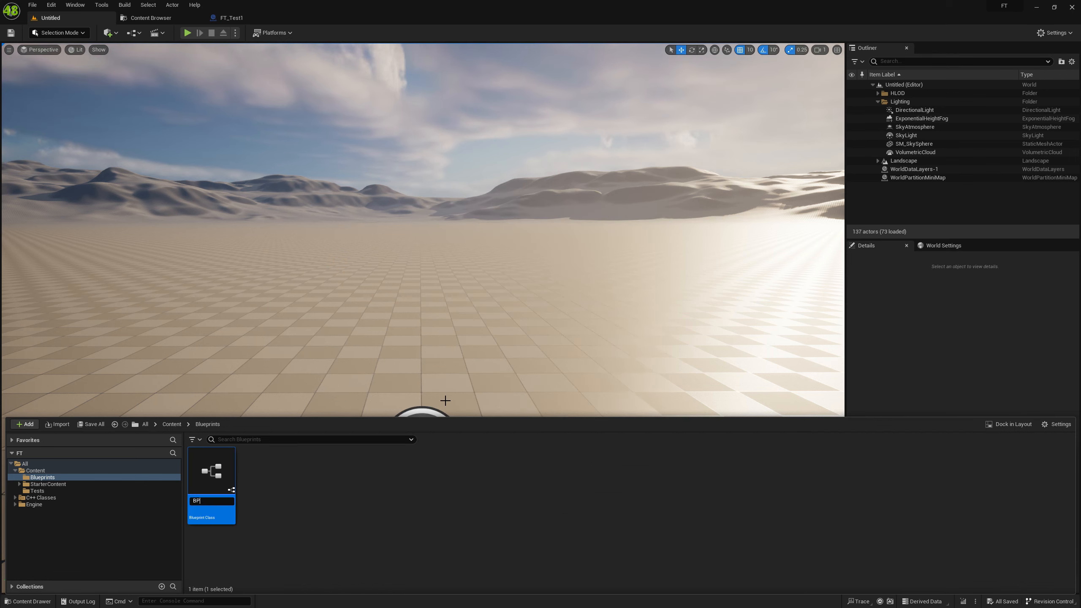
{"action": "key", "text": "Return"}
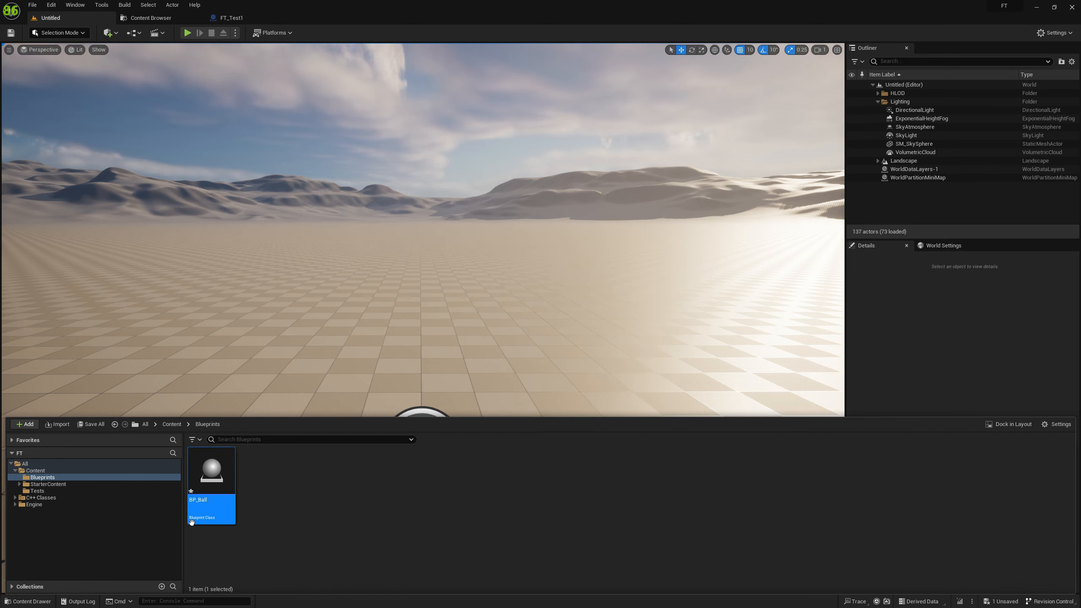
{"action": "double_click", "coordinate": [223, 480]}
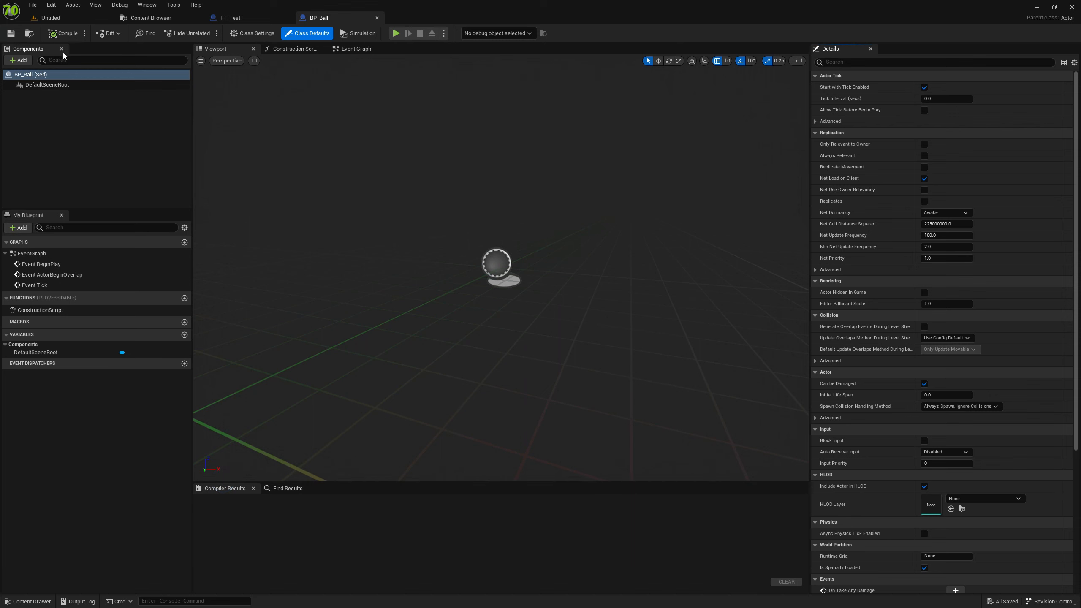
Step: Add a Sphere component to BP_Ball, save the blueprint, and enable Simulate Physics on the sphere
{"action": "left_click", "coordinate": [29, 63]}
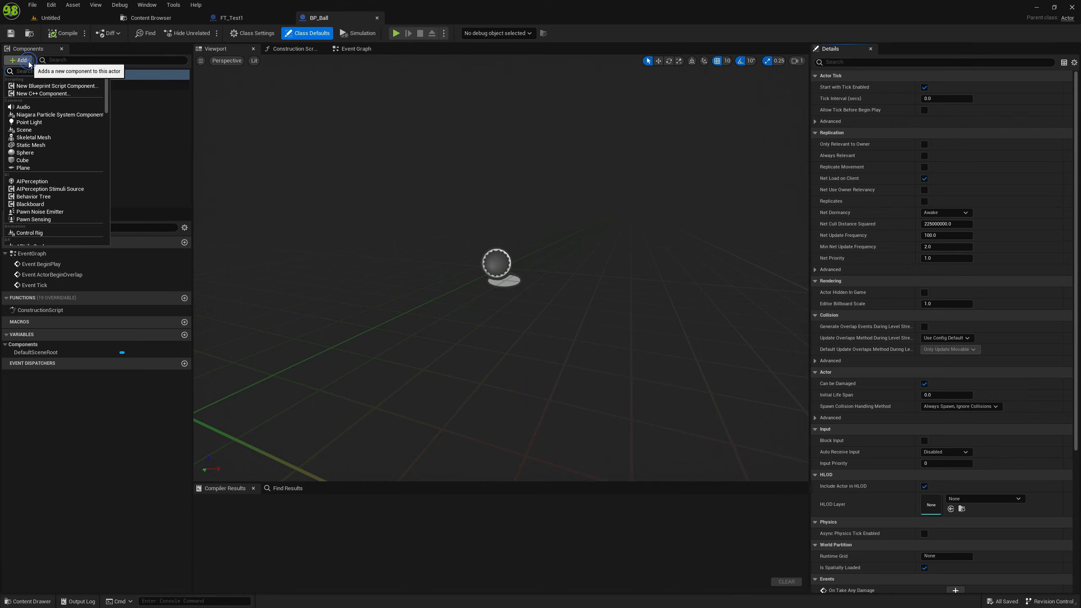
{"action": "left_click", "coordinate": [69, 151]}
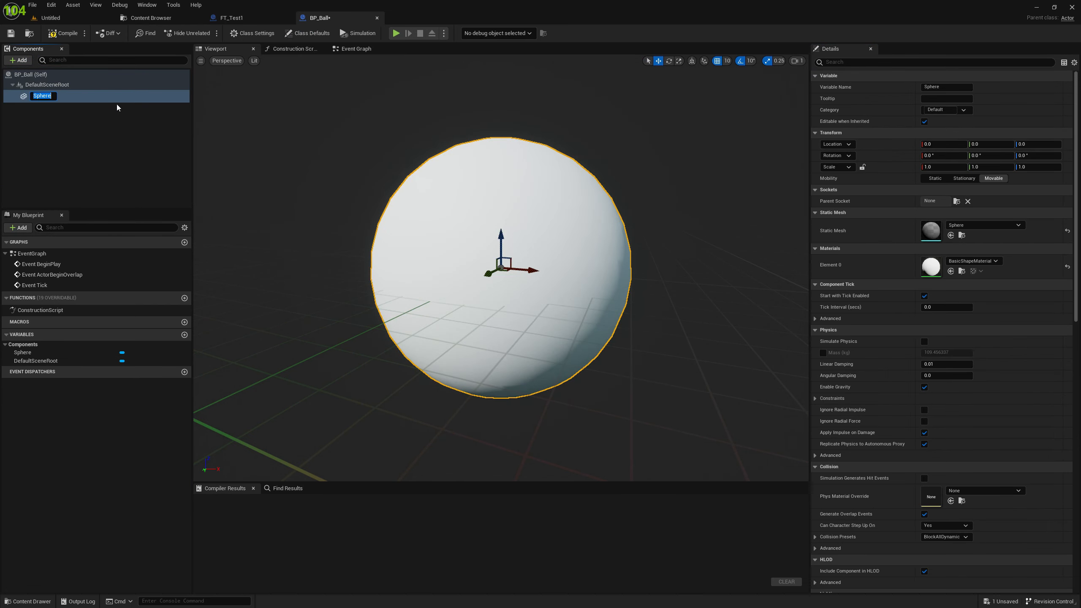
{"action": "left_click", "coordinate": [114, 110]}
{"action": "left_click", "coordinate": [79, 96]}
{"action": "key", "text": "ctrl+s"}
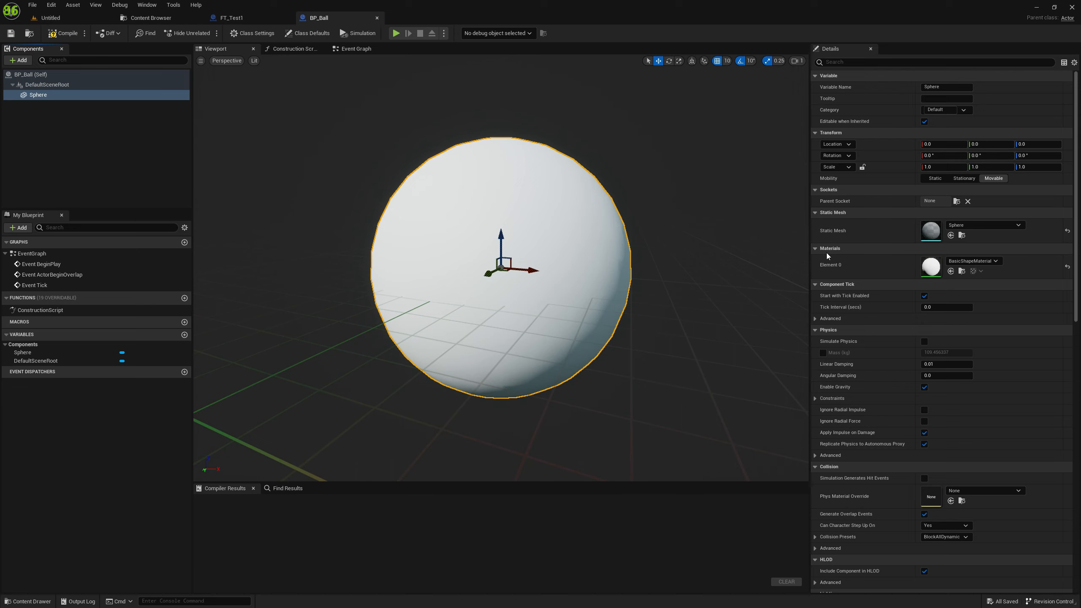
{"action": "scroll", "coordinate": [855, 252], "scroll_direction": "down", "scroll_amount": 5}
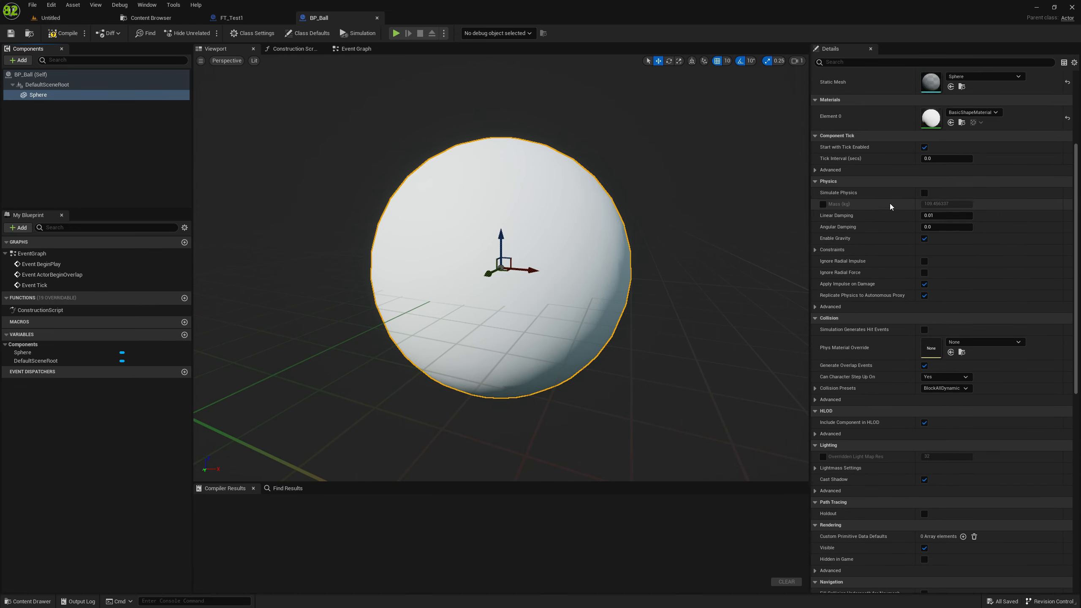
{"action": "left_click", "coordinate": [924, 193]}
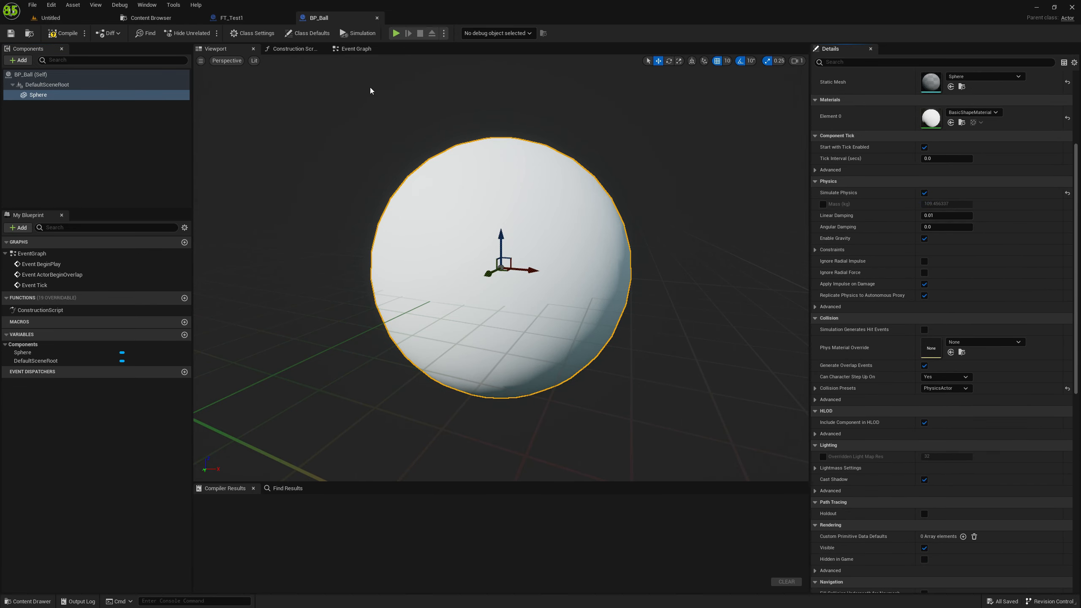
Step: Place a Sphere reference in BP_Ball's Event Graph and create an Add Force node that targets it
{"action": "left_click", "coordinate": [357, 48]}
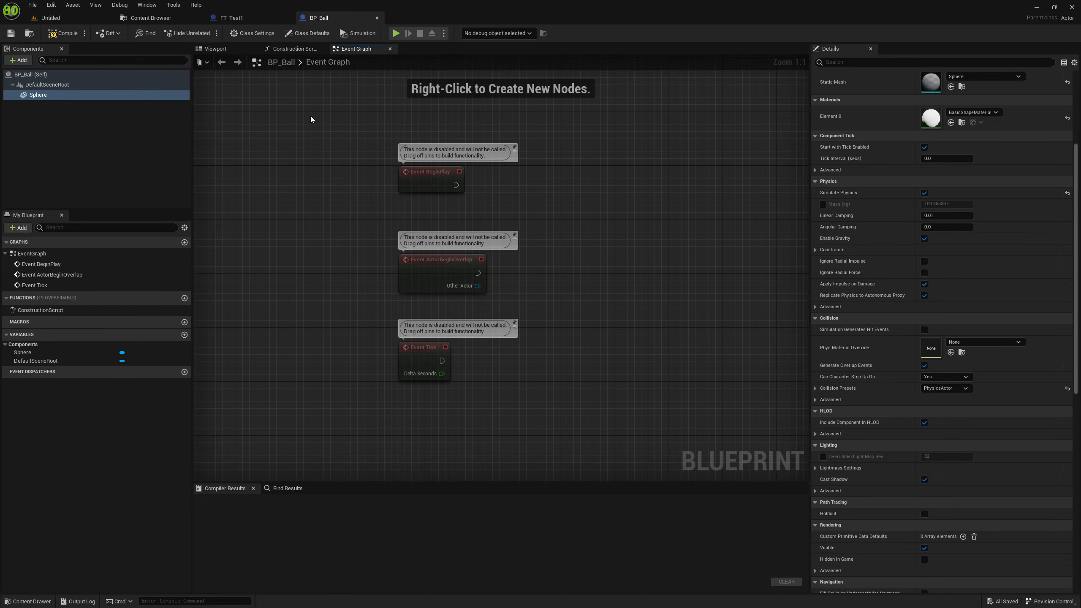
{"action": "right_click_drag", "start_coordinate": [326, 116], "coordinate": [289, 104]}
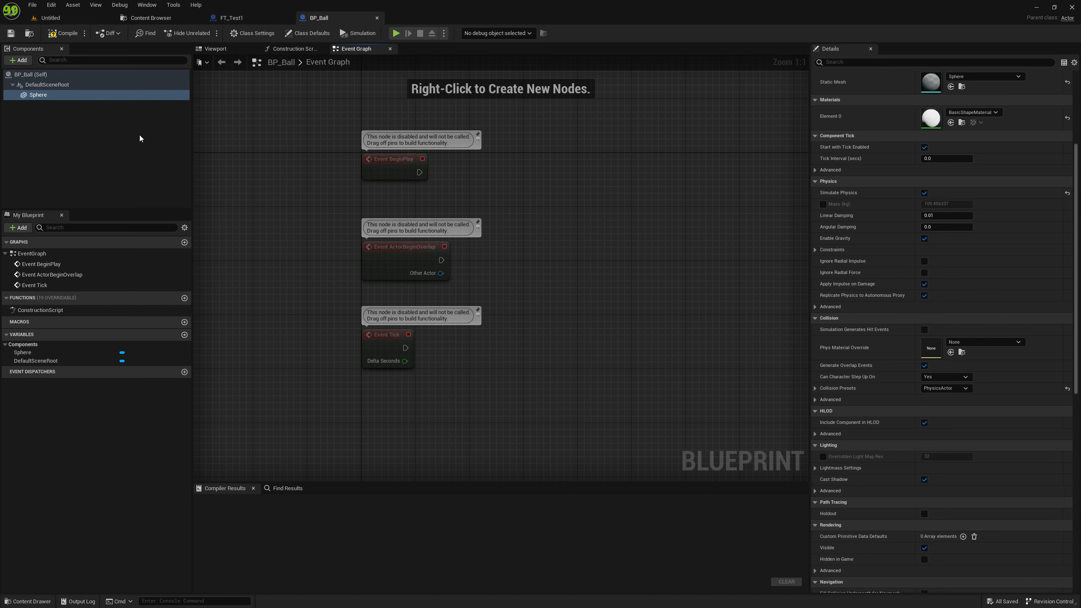
{"action": "left_click_drag", "start_coordinate": [96, 96], "coordinate": [479, 386]}
{"action": "type", "text": "add oor"}
{"action": "key", "text": "BackSpace"}
{"action": "key", "text": "BackSpace"}
{"action": "type", "text": "force"}
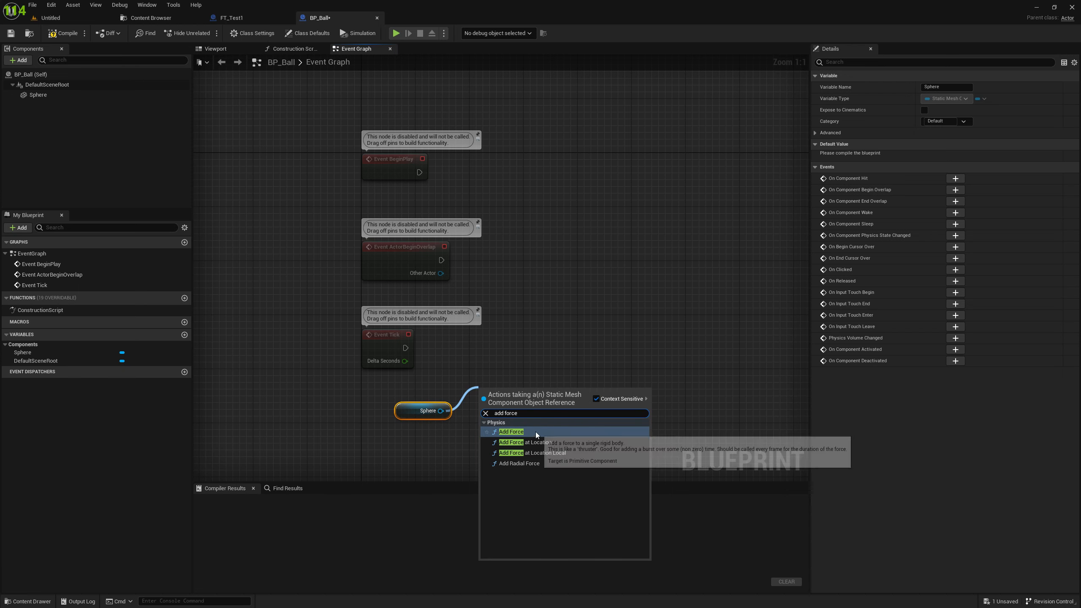
{"action": "key", "text": "Return"}
Step: Connect Event Tick's execution output to the Add Force node, arrange the nodes in line, and save the blueprint
{"action": "left_click_drag", "start_coordinate": [485, 408], "coordinate": [406, 348]}
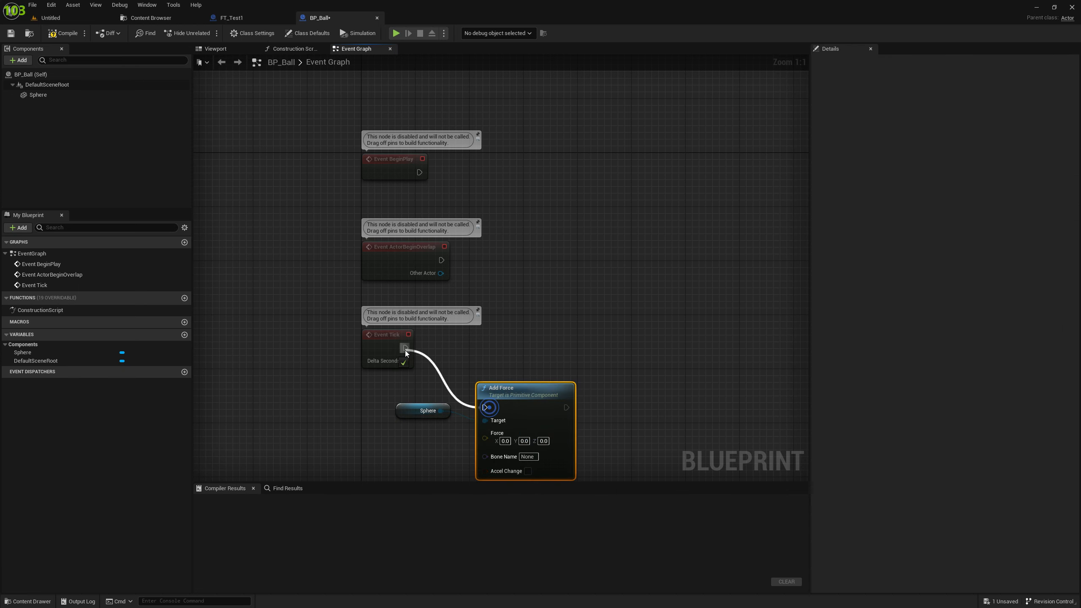
{"action": "left_click_drag", "start_coordinate": [502, 388], "coordinate": [516, 334]}
{"action": "left_click_drag", "start_coordinate": [404, 416], "coordinate": [377, 416]}
{"action": "left_click_drag", "start_coordinate": [544, 336], "coordinate": [565, 329]}
{"action": "right_click_drag", "start_coordinate": [557, 304], "coordinate": [620, 301]}
{"action": "key", "text": "ctrl+s"}
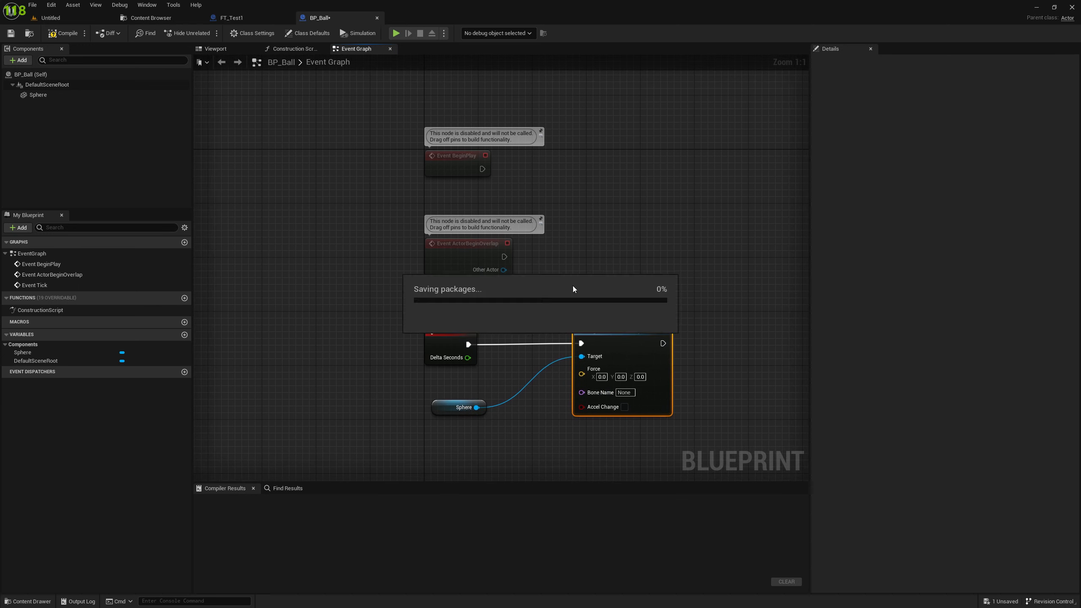
Step: Set the Add Force node's X force to 10 and compile BP_Ball
{"action": "right_click_drag", "start_coordinate": [617, 382], "coordinate": [513, 377]}
{"action": "right_click_drag", "start_coordinate": [456, 288], "coordinate": [496, 275]}
{"action": "left_click", "coordinate": [539, 360]}
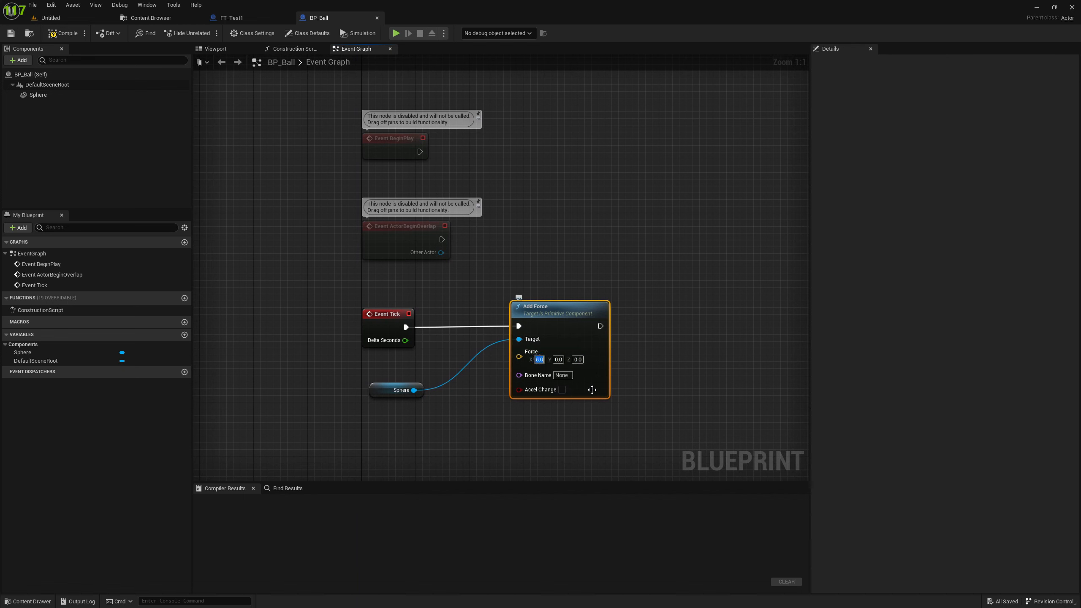
{"action": "type", "text": "10"}
{"action": "key", "text": "Return"}
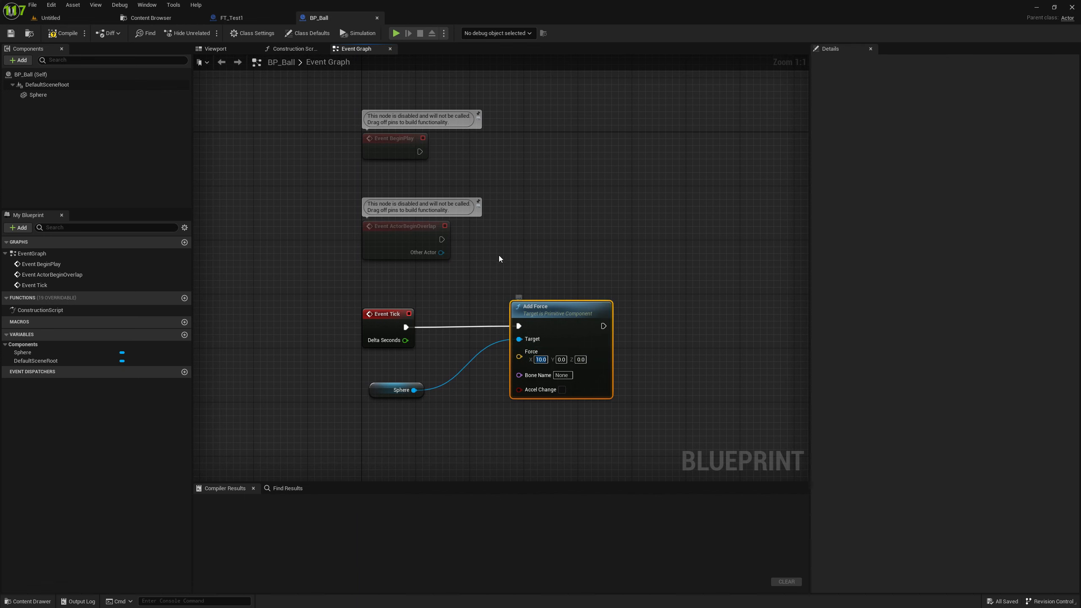
{"action": "left_click", "coordinate": [62, 33]}
{"action": "right_click_drag", "start_coordinate": [281, 119], "coordinate": [289, 124]}
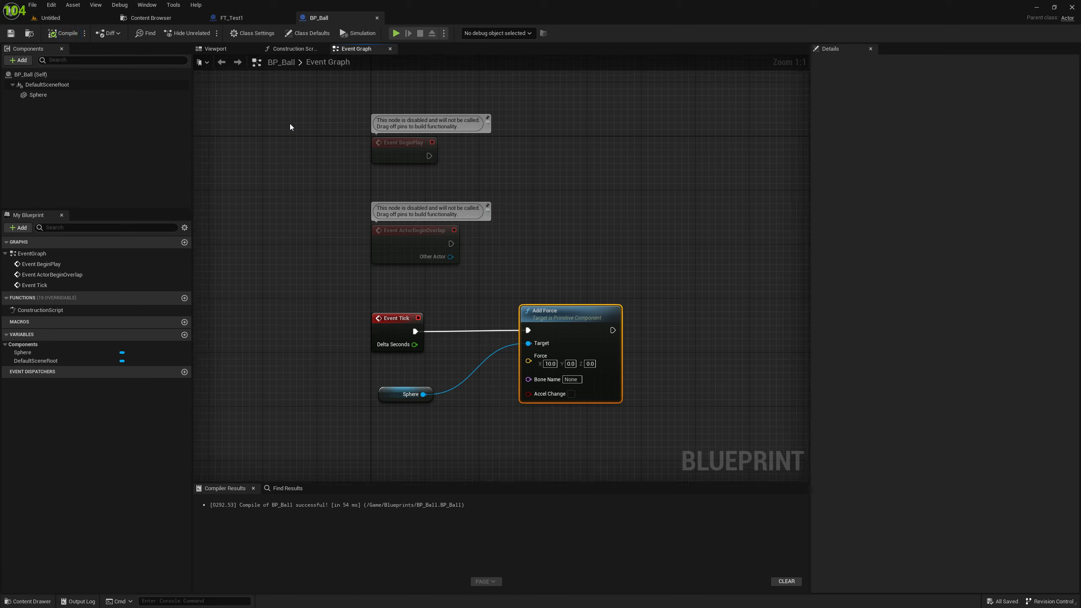
Step: Return to the level editor and create a new level from the Basic template
{"action": "key", "text": "ctrl+space"}
{"action": "left_click", "coordinate": [51, 17]}
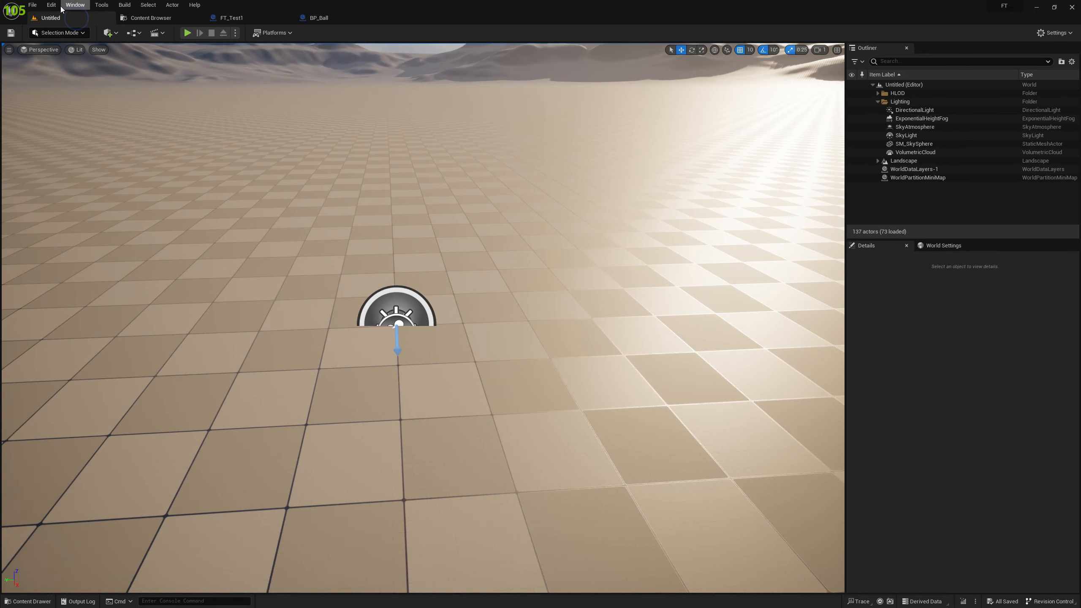
{"action": "left_click", "coordinate": [32, 5]}
{"action": "left_click", "coordinate": [56, 28]}
{"action": "left_click", "coordinate": [552, 259]}
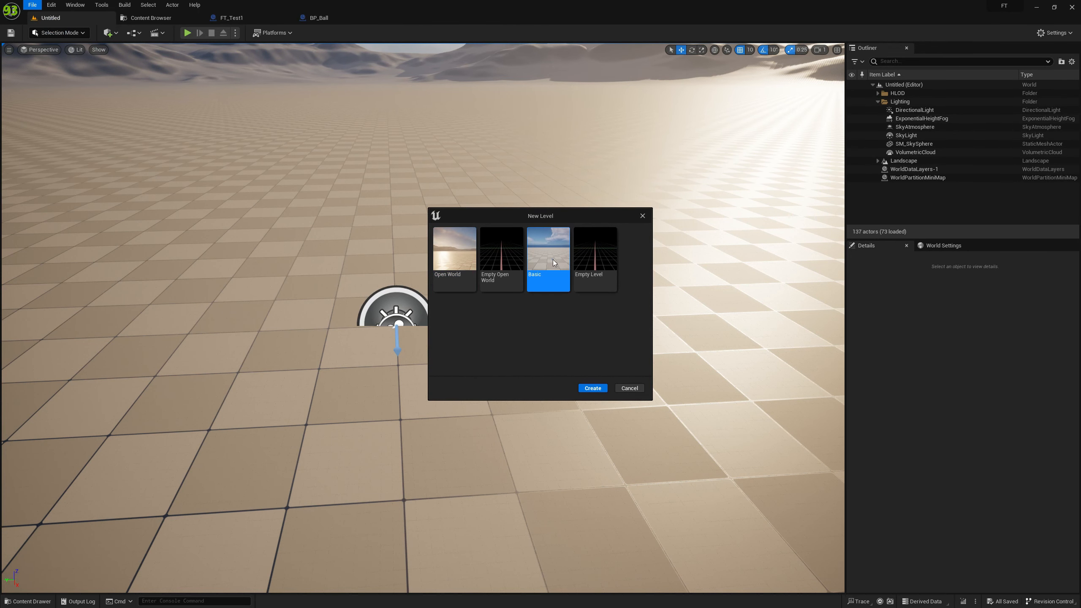
{"action": "left_click", "coordinate": [593, 390]}
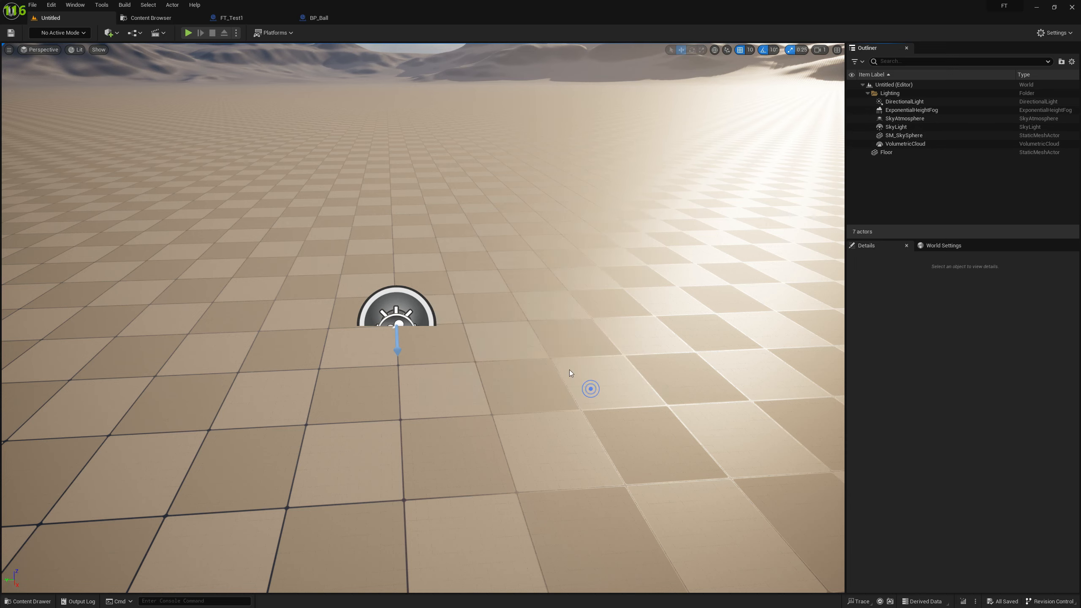
Step: Save the new level as TestLevel1 in the Tests folder
{"action": "key", "text": "ctrl+s"}
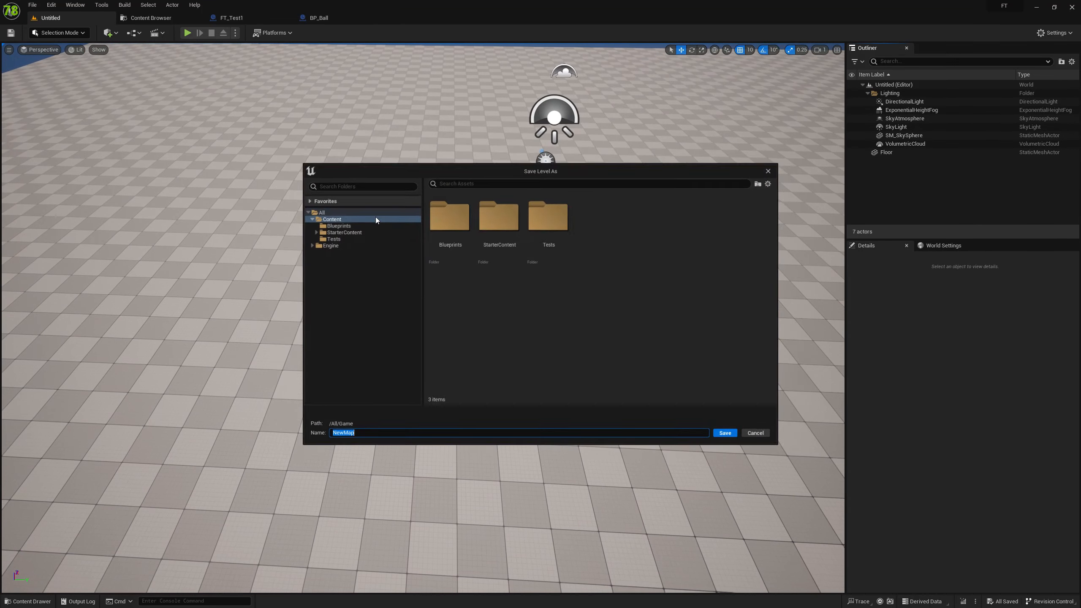
{"action": "left_click", "coordinate": [340, 237]}
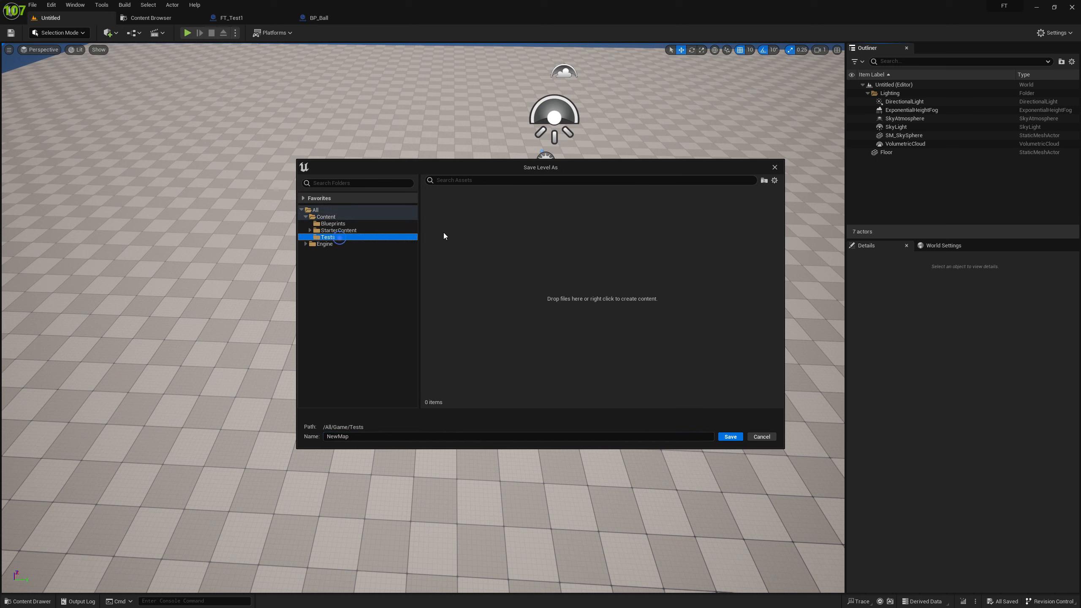
{"action": "left_click", "coordinate": [385, 434]}
{"action": "type", "text": "TestLevel1"}
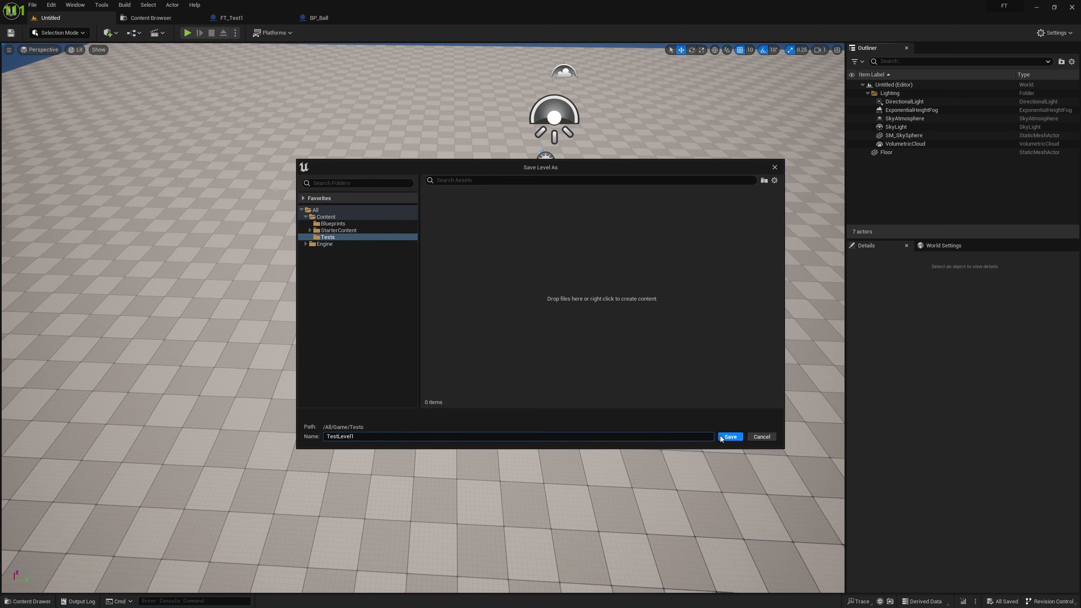
{"action": "left_click", "coordinate": [731, 437]}
Step: Place a BP_Ball instance above the floor of TestLevel1 and save the level
{"action": "key", "text": "ctrl+space"}
{"action": "left_click_drag", "start_coordinate": [215, 473], "coordinate": [496, 245]}
{"action": "key", "text": "ctrl+s"}
Step: Simulate TestLevel1 to check how the ball moves, and stop the simulation
{"action": "right_click_drag", "start_coordinate": [311, 106], "coordinate": [489, 82]}
{"action": "key", "text": "a"}
{"action": "right_click_drag", "start_coordinate": [332, 170], "coordinate": [338, 145]}
{"action": "key", "text": "s"}
{"action": "key", "text": "alt+s"}
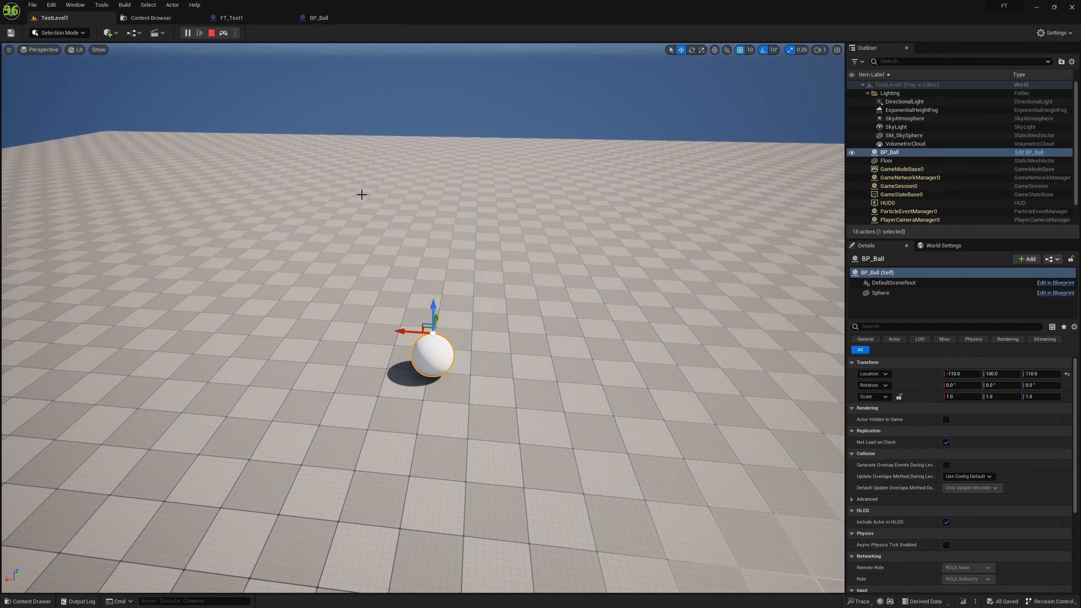
{"action": "left_click", "coordinate": [211, 33]}
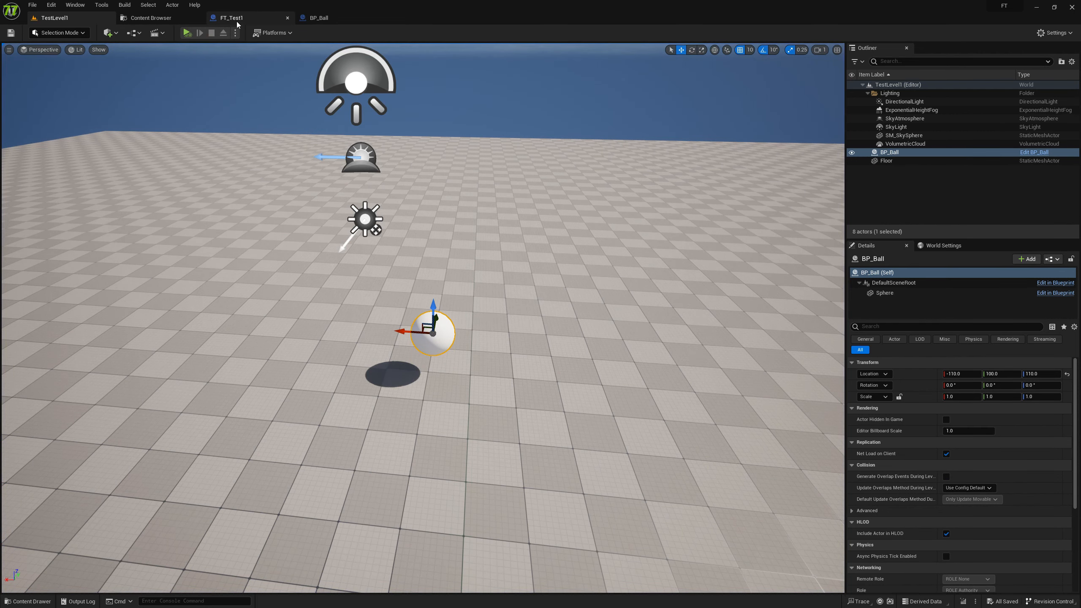
{"action": "left_click", "coordinate": [237, 21]}
{"action": "left_click", "coordinate": [177, 17]}
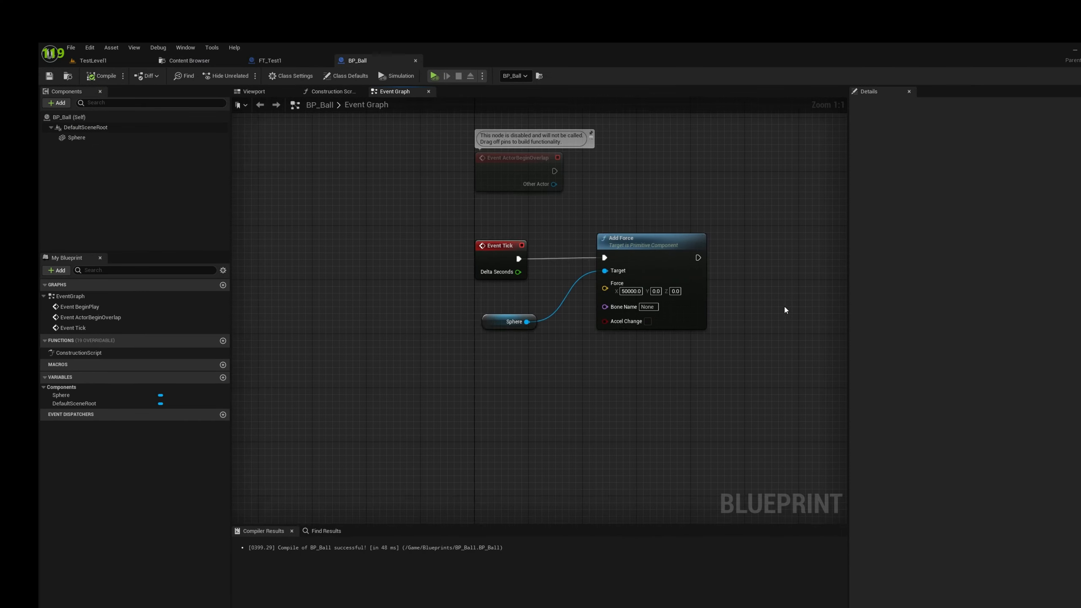
Step: Move the Sphere variable node up beneath Event Tick in the BP_Ball event graph and compile the blueprint
{"action": "right_click_drag", "start_coordinate": [785, 309], "coordinate": [689, 324]}
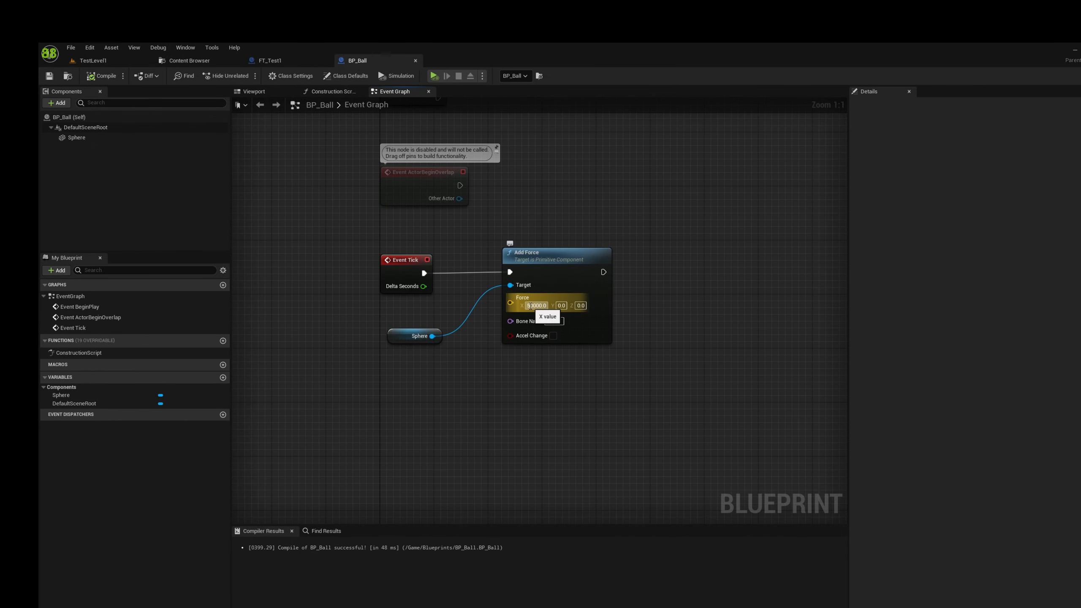
{"action": "left_click", "coordinate": [532, 306]}
{"action": "left_click", "coordinate": [534, 305]}
{"action": "left_click", "coordinate": [404, 339]}
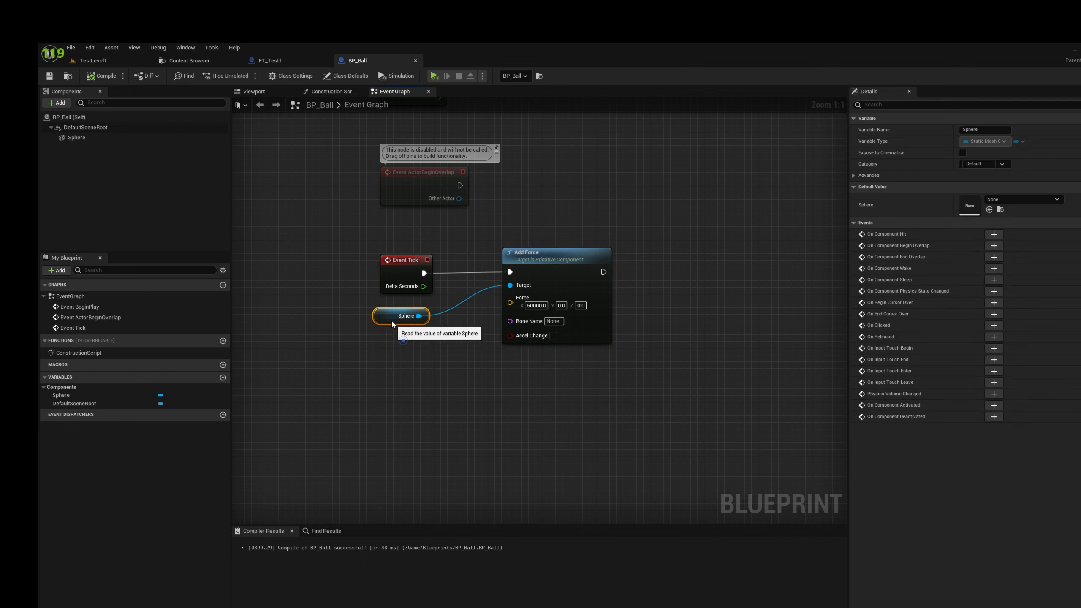
{"action": "left_click", "coordinate": [91, 75]}
Step: In TestLevel1, move the sky and light actors away from the ball, shift VolumetricCloud to X -400, and save the level
{"action": "left_click", "coordinate": [97, 61]}
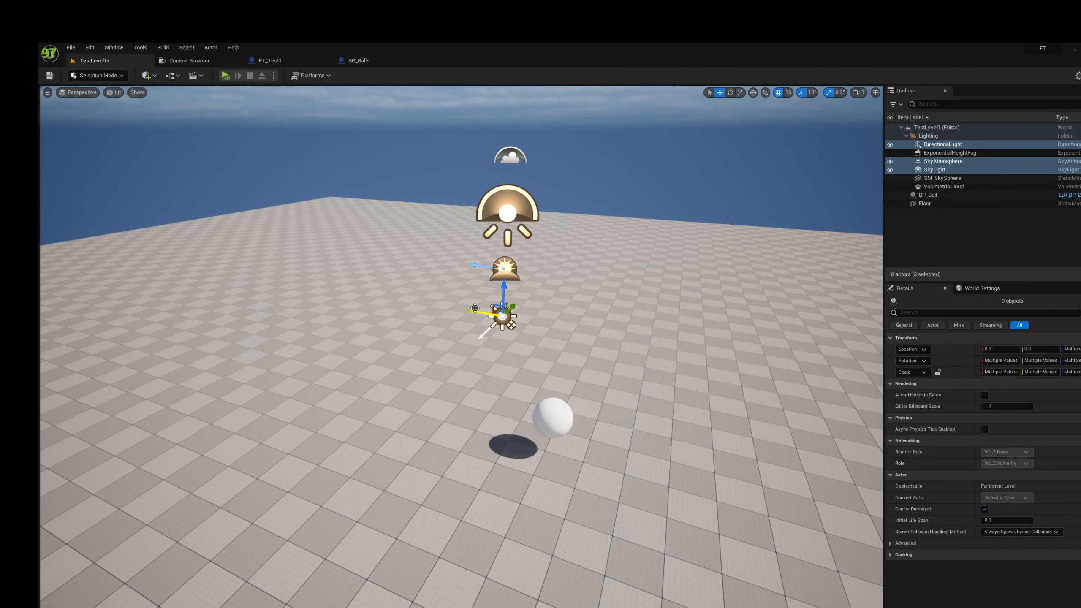
{"action": "left_click_drag", "start_coordinate": [474, 308], "coordinate": [866, 362]}
{"action": "left_click", "coordinate": [510, 158]}
{"action": "right_click_drag", "start_coordinate": [510, 157], "coordinate": [566, 179]}
{"action": "left_click_drag", "start_coordinate": [427, 135], "coordinate": [668, 150]}
{"action": "key", "text": "alt+s"}
{"action": "right_click_drag", "start_coordinate": [529, 154], "coordinate": [477, 148]}
{"action": "right_click_drag", "start_coordinate": [525, 154], "coordinate": [566, 164]}
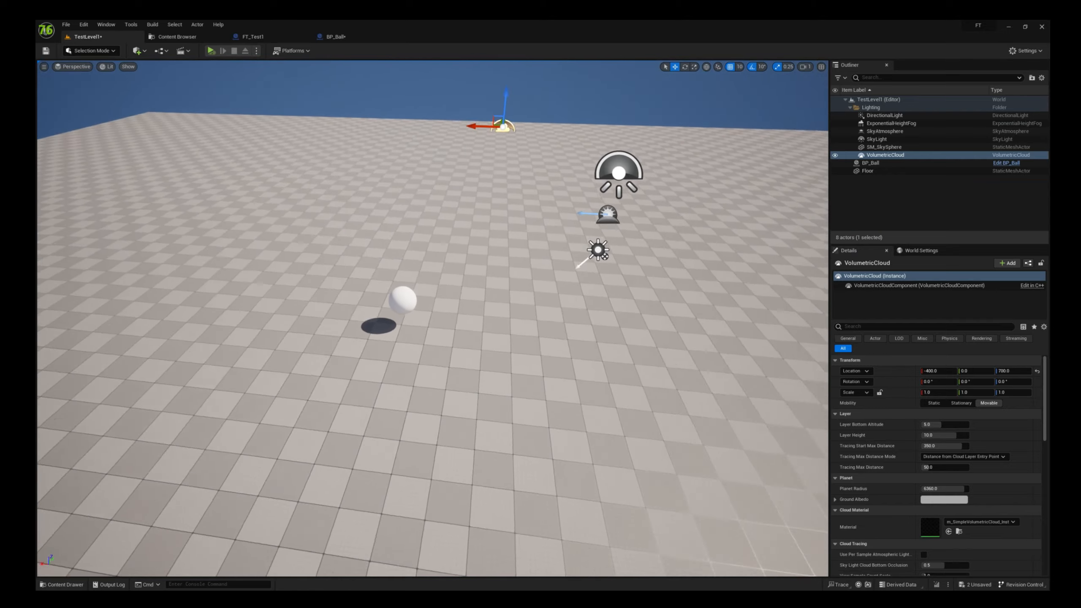
{"action": "mouse_move", "coordinate": [434, 206]}
{"action": "right_mouse_down"}
{"action": "mouse_move", "coordinate": [387, 205]}
{"action": "mouse_move", "coordinate": [415, 207]}
{"action": "right_mouse_up"}
{"action": "key", "text": "s"}
{"action": "key", "text": "ctrl+s"}
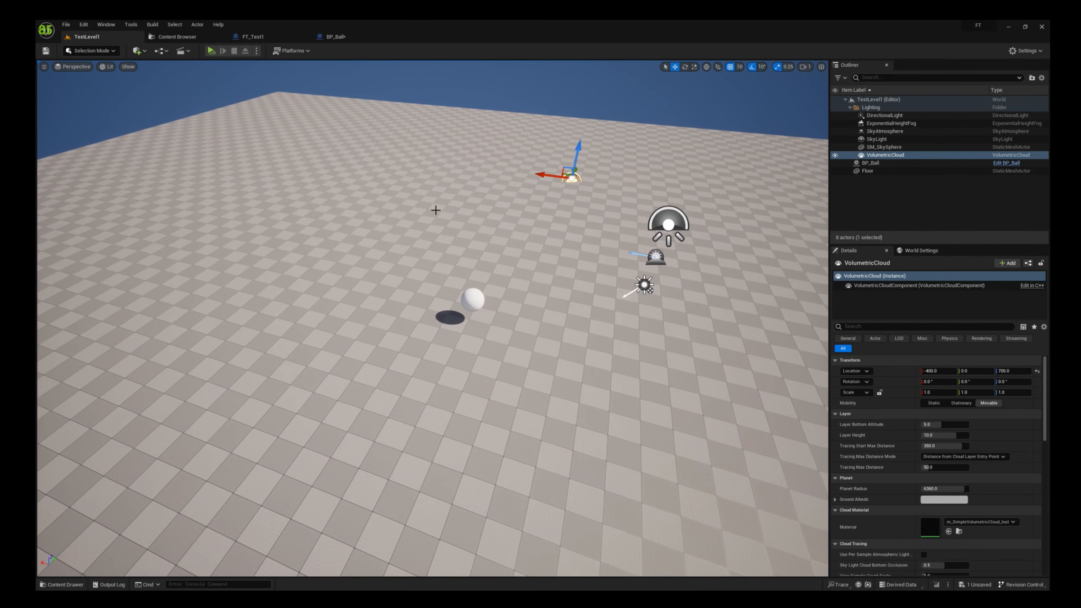
Step: Open the FT_Test1 functional test blueprint from the Tests folder and compile it
{"action": "key", "text": "s"}
{"action": "mouse_move", "coordinate": [447, 256]}
{"action": "right_mouse_down"}
{"action": "mouse_move", "coordinate": [485, 256]}
{"action": "mouse_move", "coordinate": [464, 253]}
{"action": "right_mouse_up"}
{"action": "key", "text": "ctrl+space"}
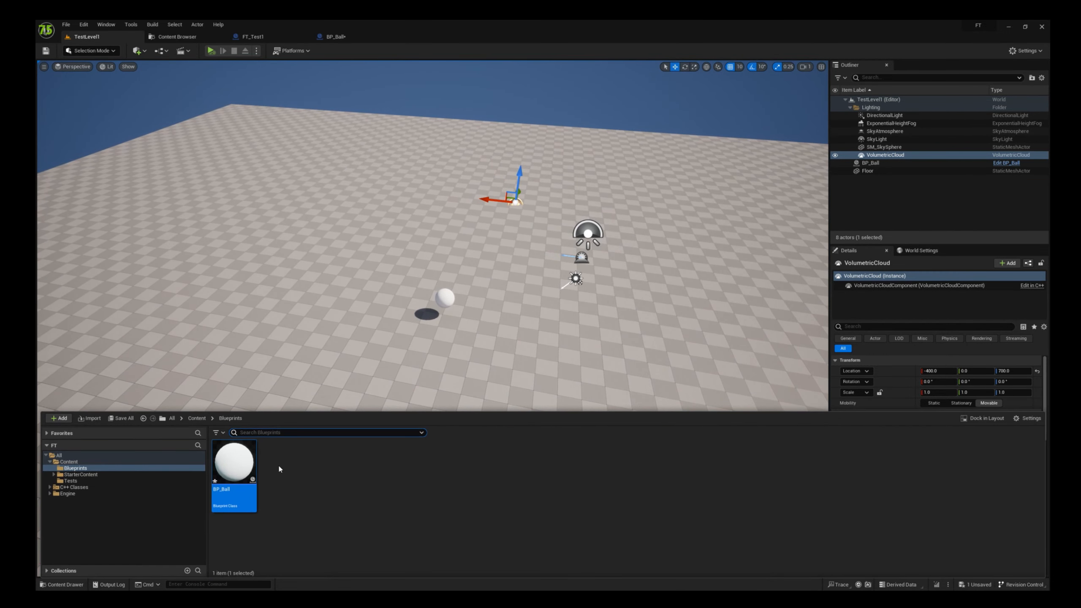
{"action": "left_click", "coordinate": [102, 480]}
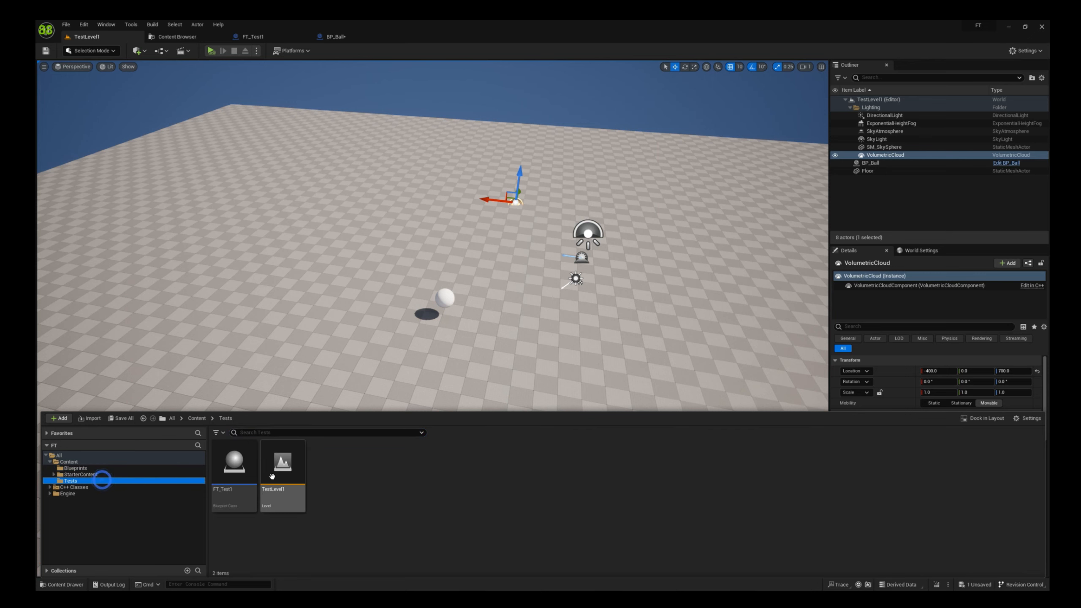
{"action": "left_click", "coordinate": [235, 466]}
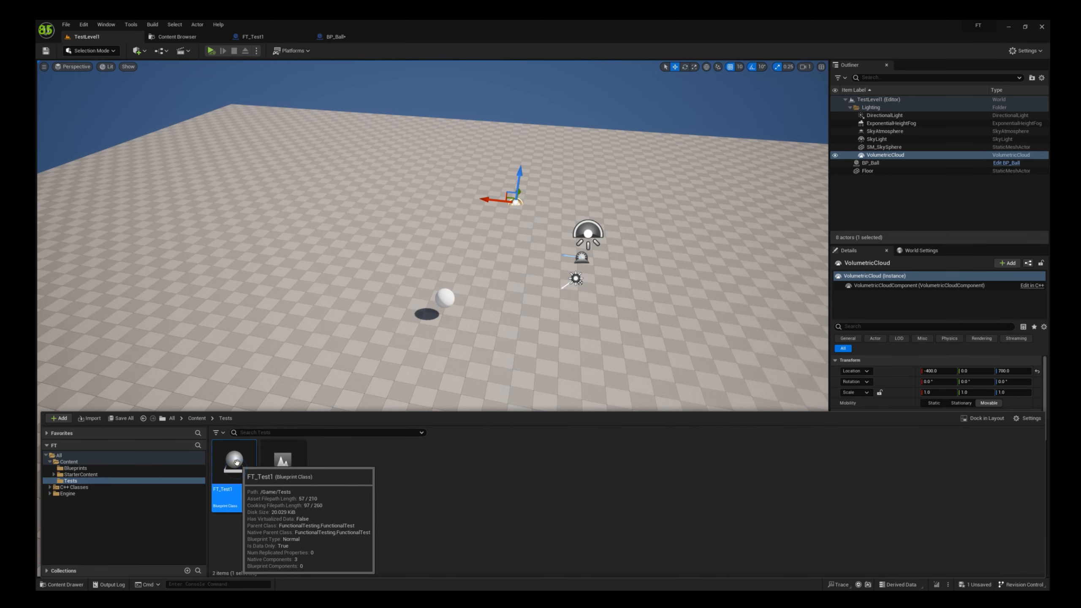
{"action": "double_click", "coordinate": [233, 464]}
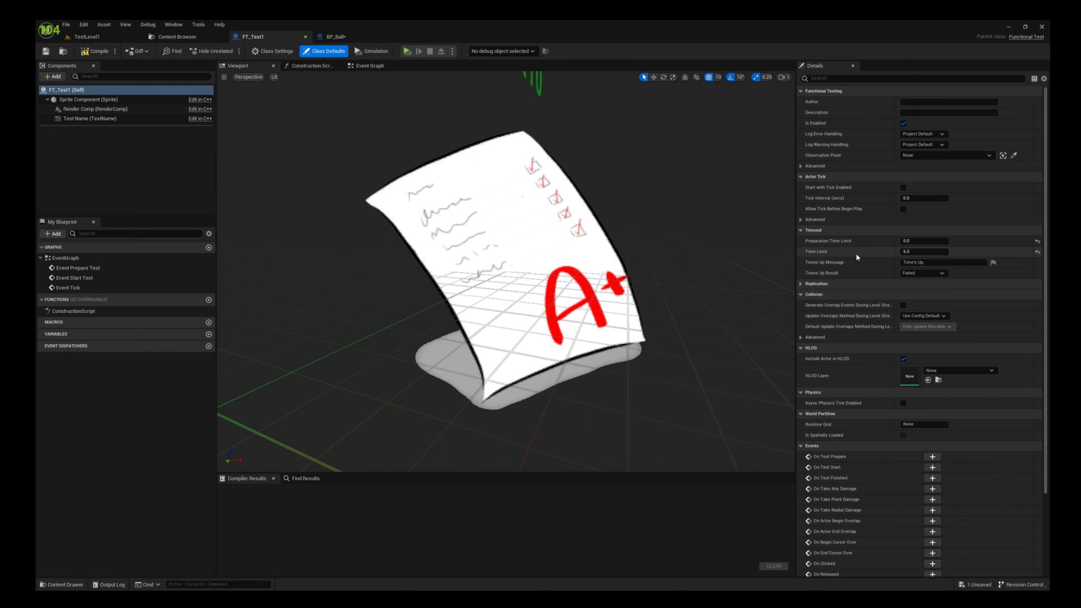
{"action": "left_click", "coordinate": [97, 50]}
Step: Place an FT_Test1 instance on the floor of TestLevel1 beside the ball, at about X 510, Y -400, Z 70
{"action": "left_click", "coordinate": [101, 41]}
{"action": "key", "text": "ctrl+space"}
{"action": "left_click_drag", "start_coordinate": [226, 470], "coordinate": [283, 331]}
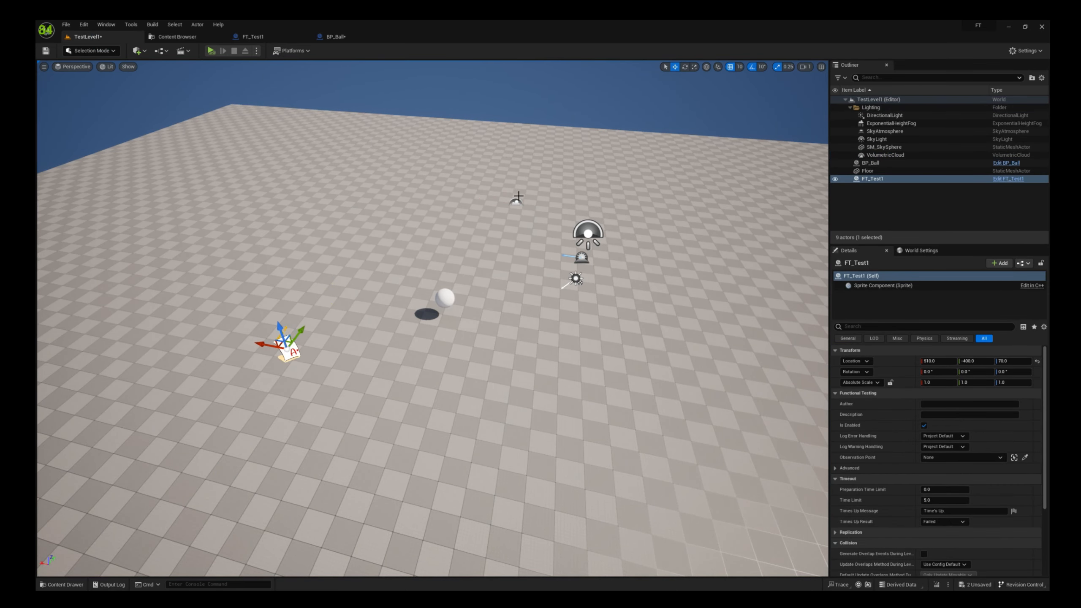
{"action": "mouse_move", "coordinate": [382, 254]}
{"action": "right_mouse_down"}
{"action": "mouse_move", "coordinate": [356, 258]}
{"action": "mouse_move", "coordinate": [386, 254]}
{"action": "right_mouse_up"}
{"action": "right_click_drag", "start_coordinate": [606, 220], "coordinate": [611, 187]}
Step: Examine the default event nodes in FT_Test1's event graph, and return to TestLevel1
{"action": "left_click", "coordinate": [1006, 179]}
{"action": "left_click", "coordinate": [1006, 179]}
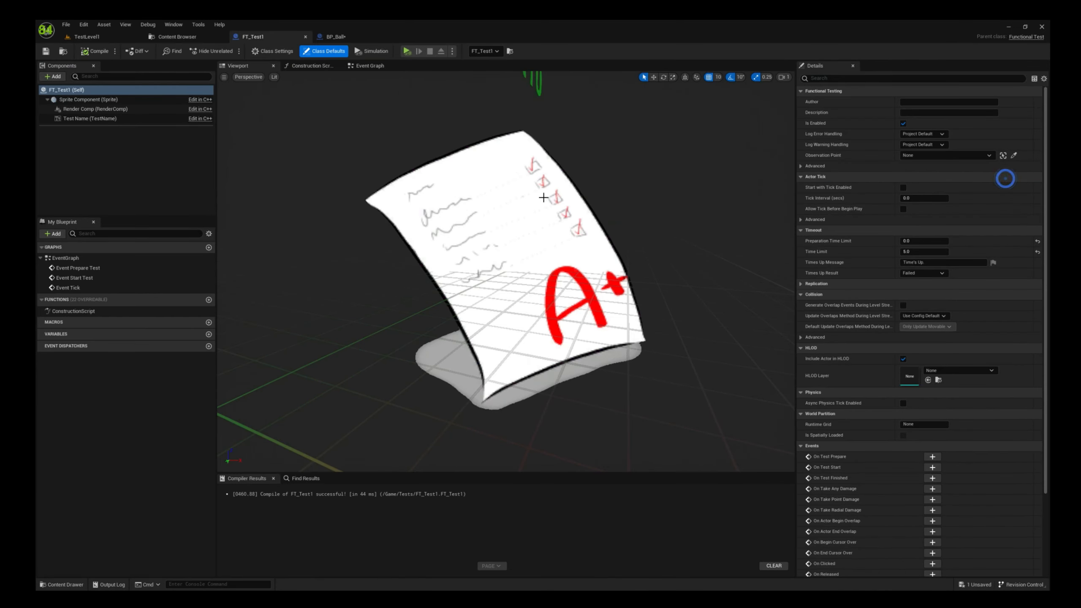
{"action": "left_click", "coordinate": [351, 68]}
{"action": "right_click_drag", "start_coordinate": [369, 157], "coordinate": [384, 110]}
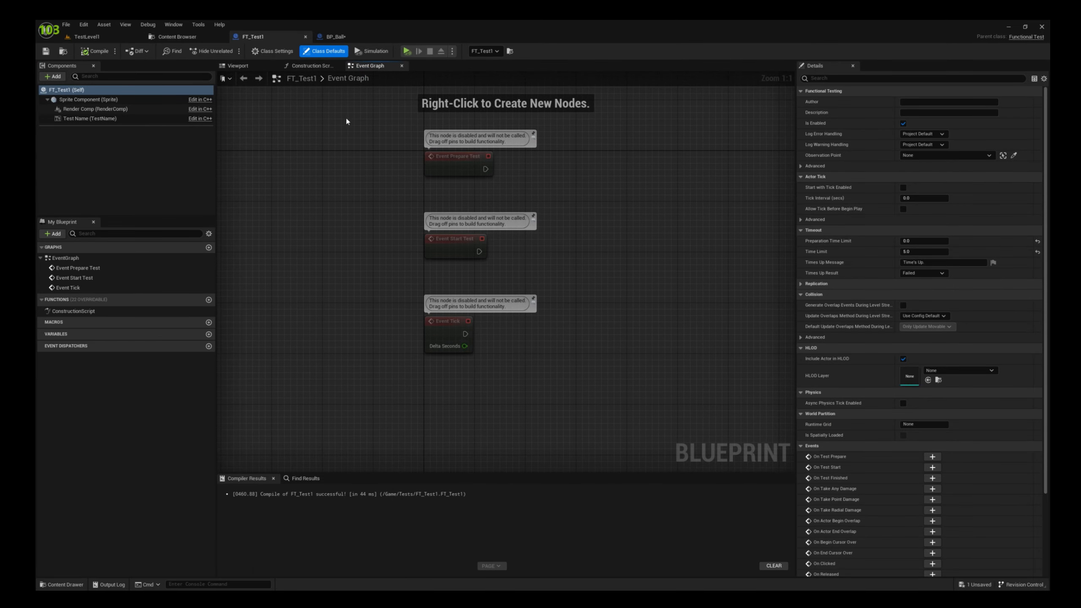
{"action": "right_click_drag", "start_coordinate": [344, 184], "coordinate": [361, 226]}
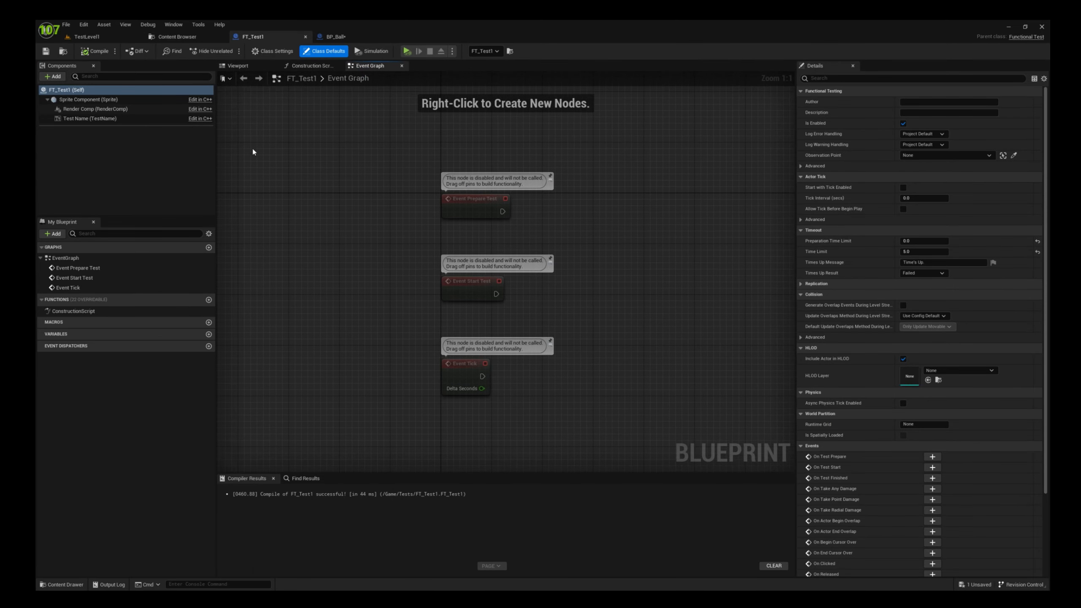
{"action": "left_click", "coordinate": [108, 39]}
{"action": "mouse_move", "coordinate": [374, 241]}
{"action": "right_mouse_down"}
{"action": "mouse_move", "coordinate": [374, 256]}
{"action": "mouse_move", "coordinate": [374, 236]}
{"action": "right_mouse_up"}
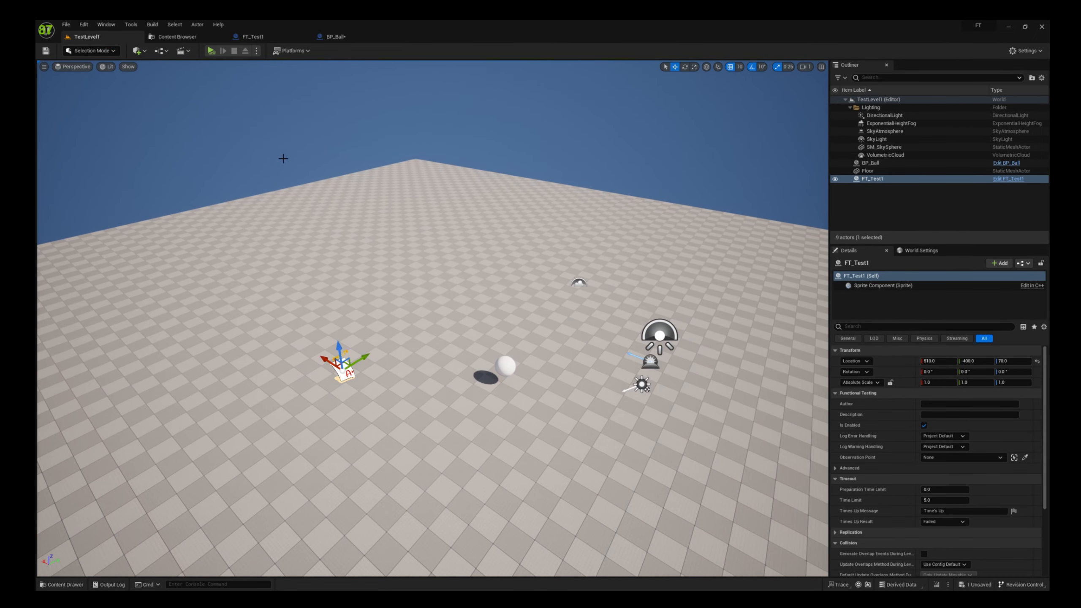
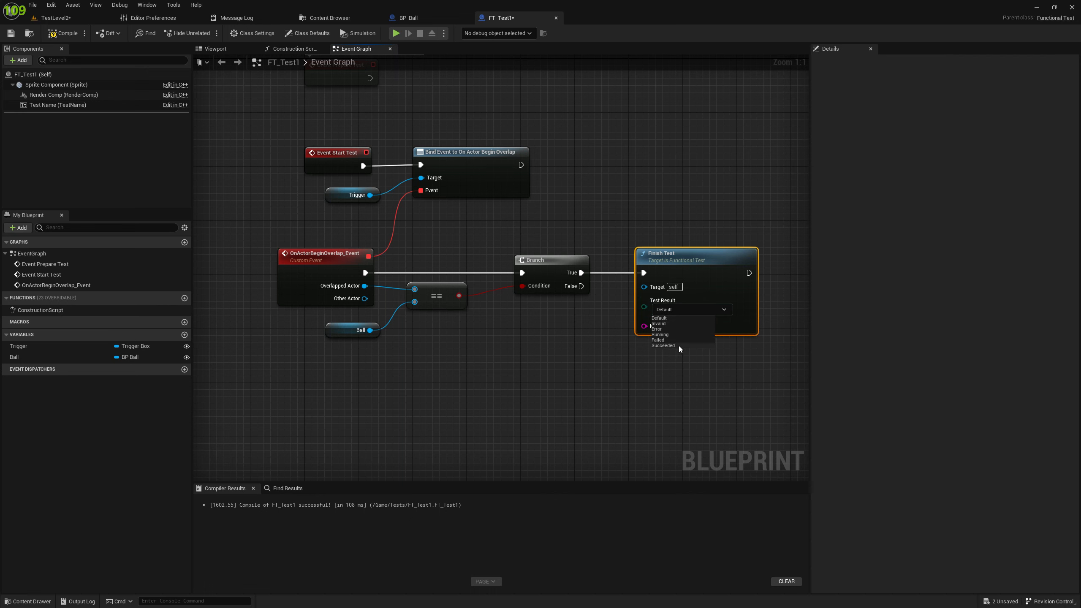
Step: Set the Finish Test node's Test Result to Succeeded, save and compile FT_Test1, and move the node closer to the Branch
{"action": "left_click", "coordinate": [673, 346]}
{"action": "left_click", "coordinate": [691, 267]}
{"action": "left_click", "coordinate": [675, 327]}
{"action": "left_click", "coordinate": [649, 352]}
{"action": "key", "text": "ctrl+s"}
{"action": "left_click", "coordinate": [68, 36]}
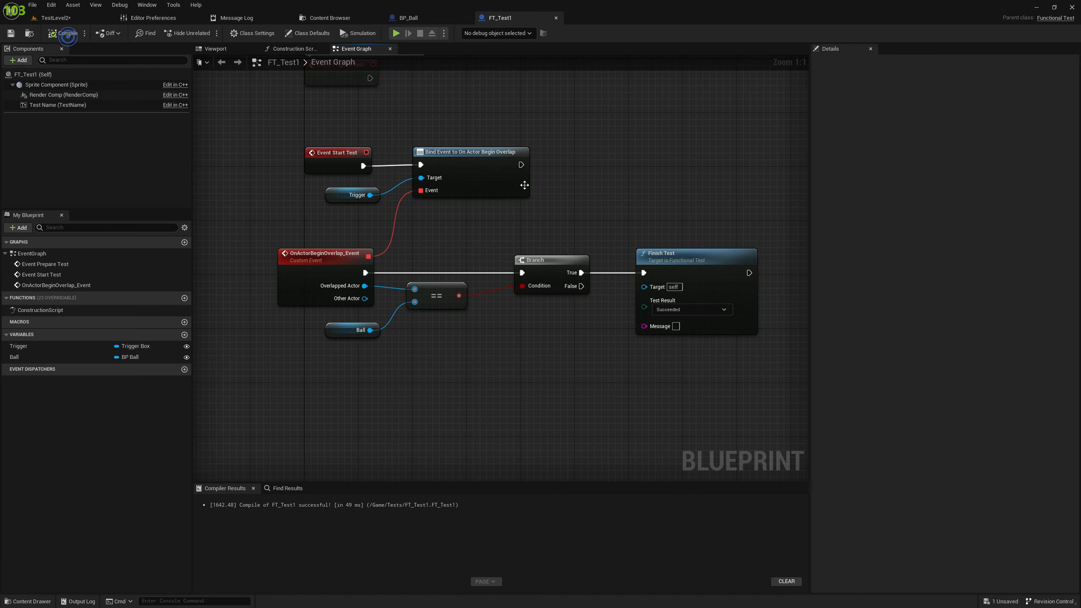
{"action": "left_click_drag", "start_coordinate": [662, 253], "coordinate": [642, 253]}
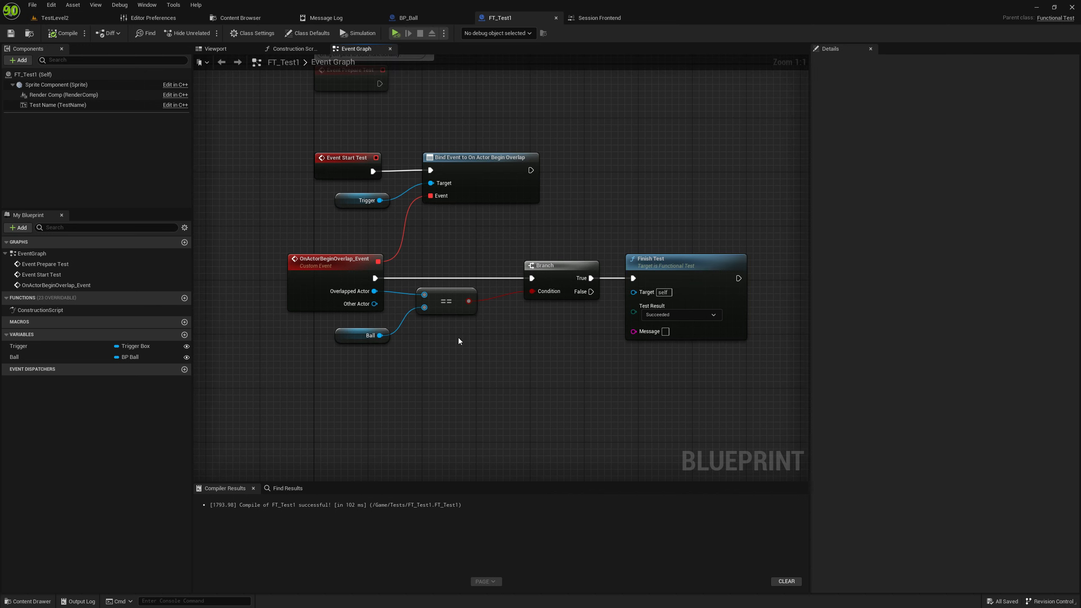
Step: Connect the overlap event's Other Actor to the == comparison in place of Overlapped Actor, and compile FT_Test1
{"action": "left_click_drag", "start_coordinate": [374, 303], "coordinate": [425, 300]}
{"action": "left_click", "coordinate": [356, 333]}
{"action": "left_click", "coordinate": [70, 36]}
Step: In TestLevel2, assign BP_Ball to the Ball variable of the FT_Test11 actor and save the level
{"action": "left_click", "coordinate": [71, 18]}
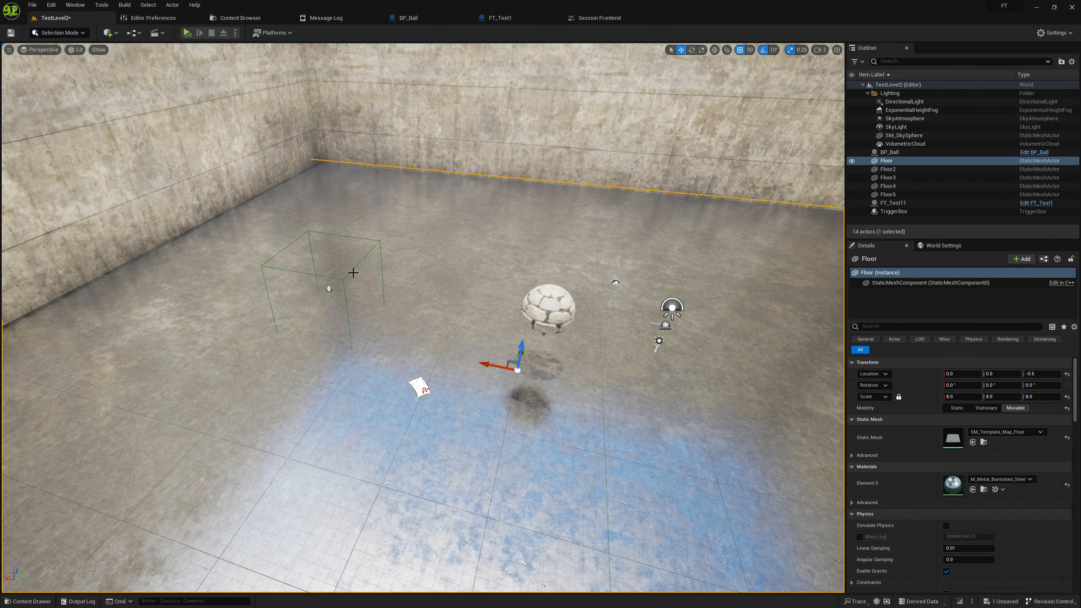
{"action": "left_click", "coordinate": [422, 384]}
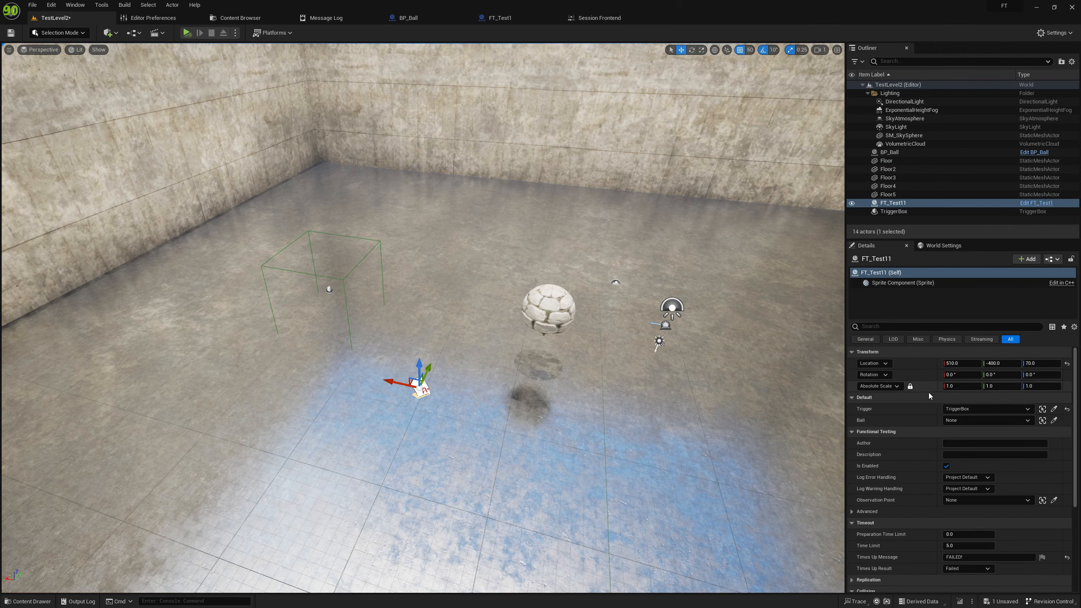
{"action": "left_click", "coordinate": [962, 420]}
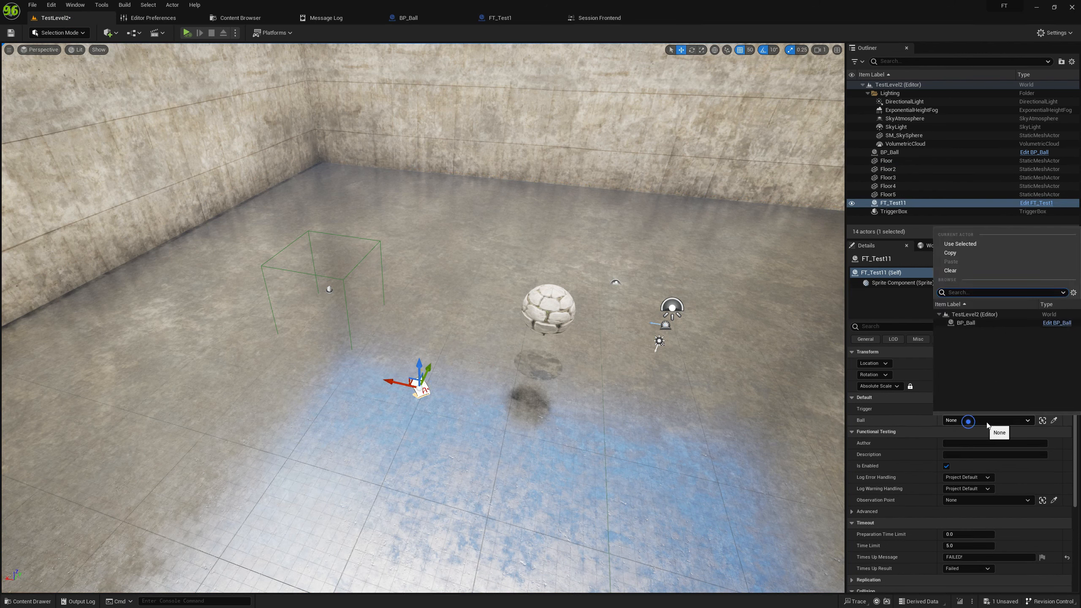
{"action": "left_click", "coordinate": [975, 324]}
{"action": "key", "text": "ctrl+s"}
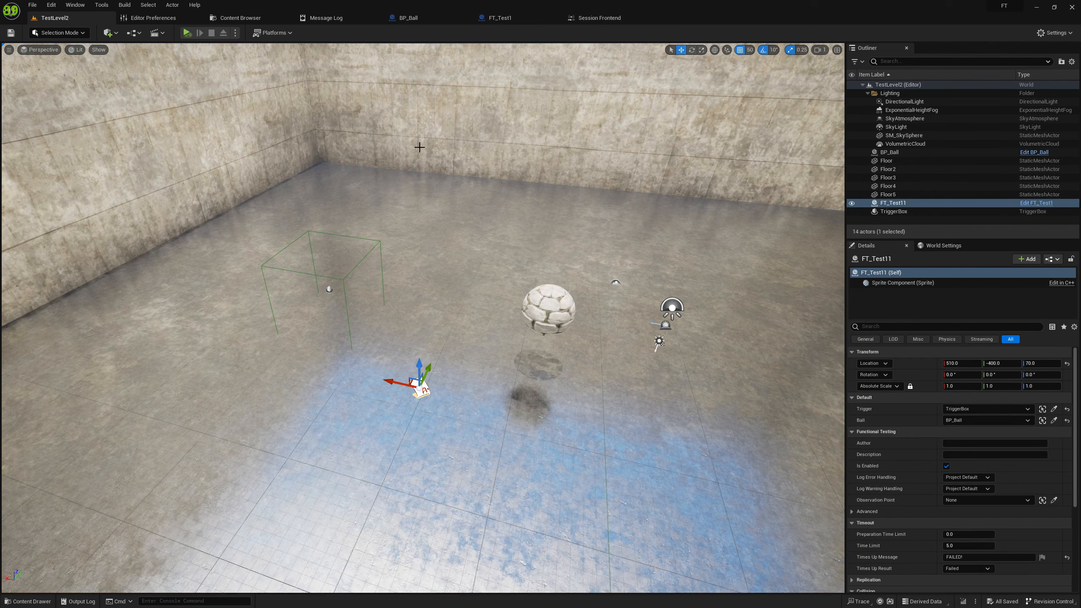
Step: Run the level test for FT_Test11 in the Session Frontend and check its result in the message log
{"action": "left_click", "coordinate": [608, 17]}
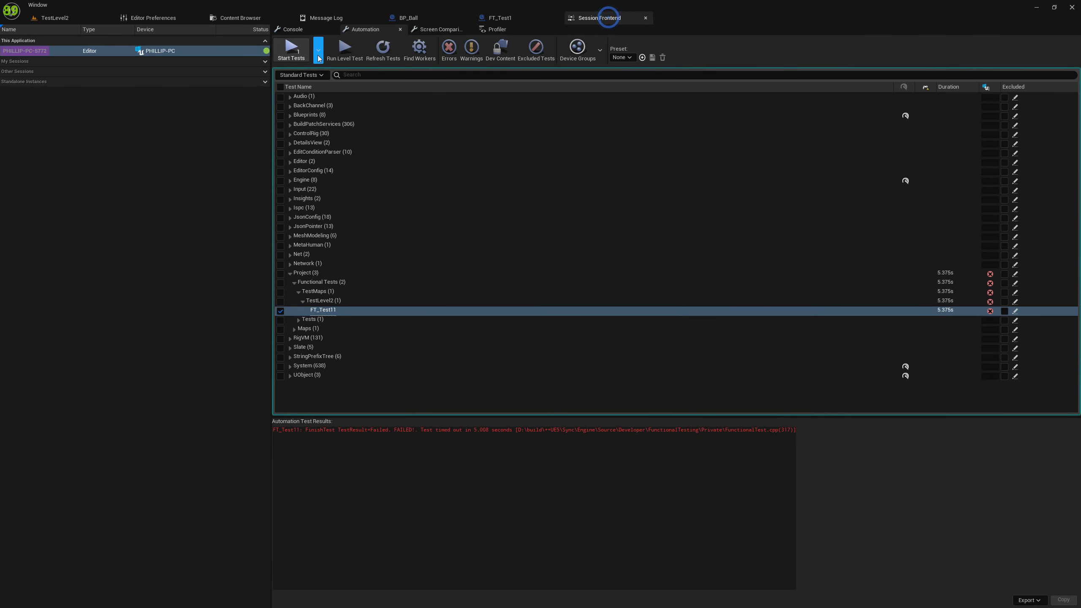
{"action": "left_click", "coordinate": [345, 310]}
{"action": "left_click", "coordinate": [348, 56]}
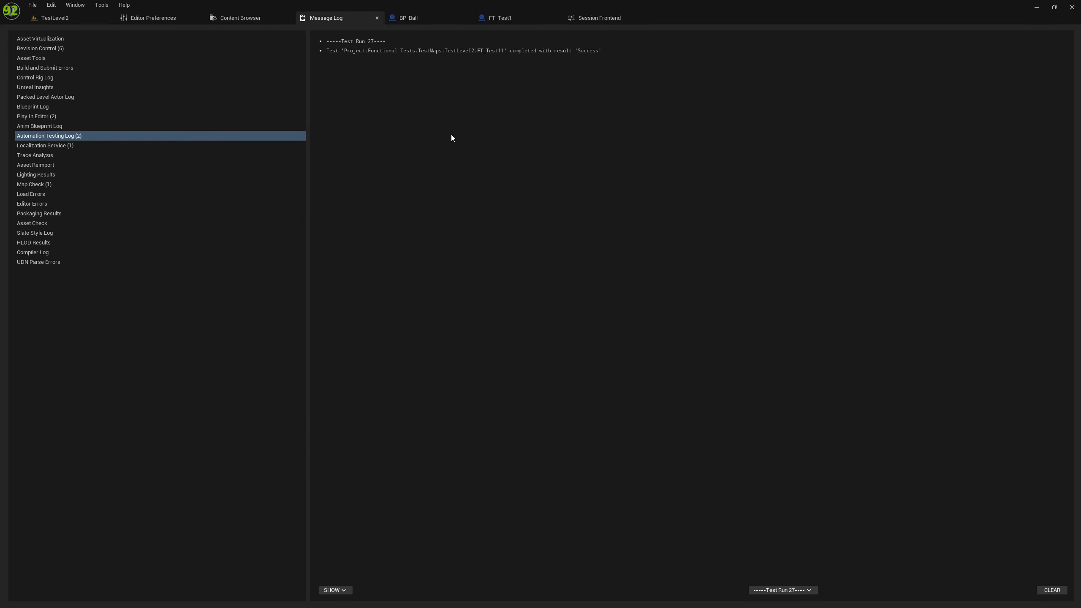
{"action": "left_click", "coordinate": [556, 51]}
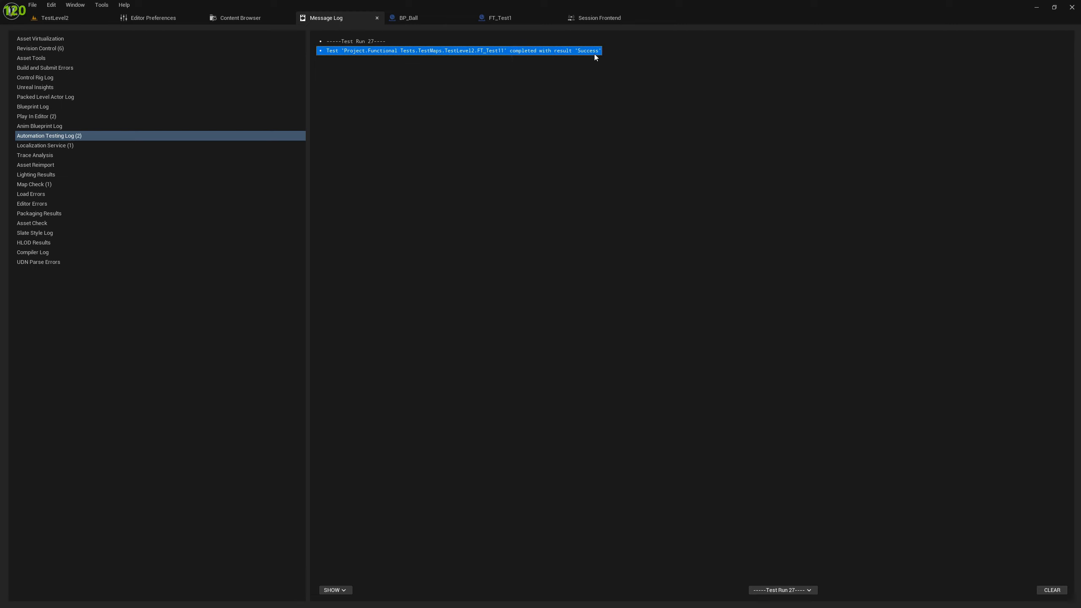
{"action": "left_click", "coordinate": [443, 91]}
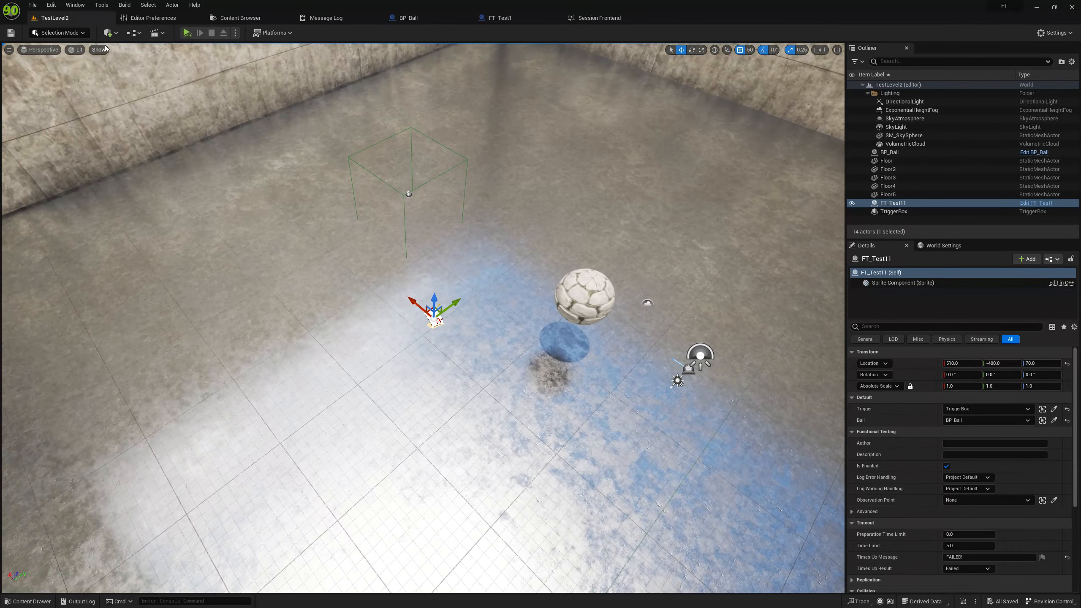
Step: Search the placeable actors for "cam" and place a Camera Actor in TestLevel2
{"action": "left_click", "coordinate": [108, 34]}
{"action": "type", "text": "cam"}
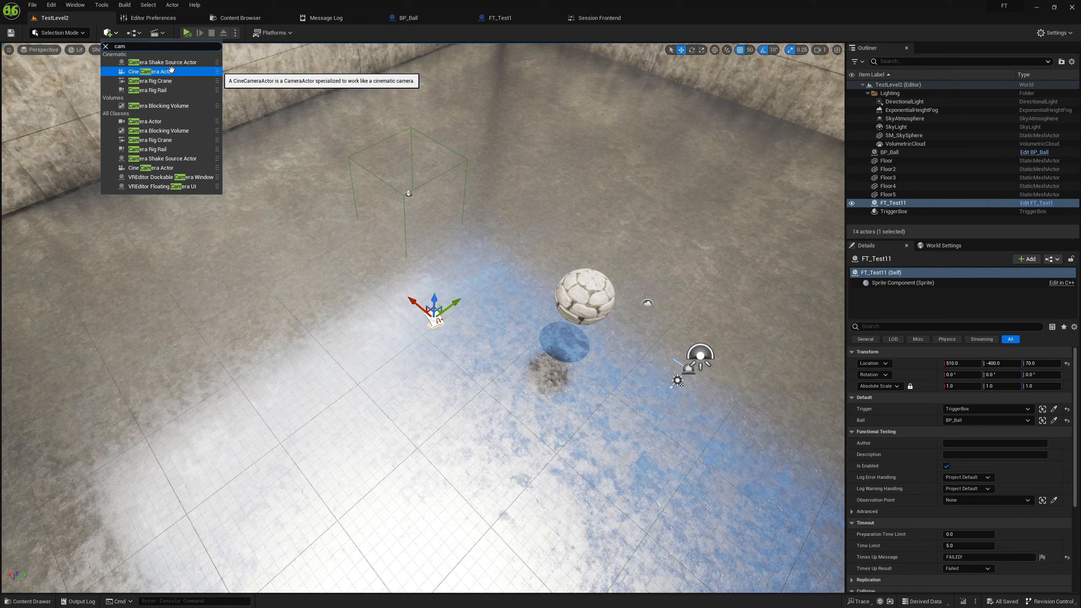
{"action": "left_click_drag", "start_coordinate": [145, 121], "coordinate": [342, 254]}
Step: Rotate and move the Camera Actor so that it looks over the test area from a distance
{"action": "key", "text": "e"}
{"action": "key", "text": "w"}
{"action": "key", "text": "e"}
{"action": "left_click_drag", "start_coordinate": [260, 265], "coordinate": [43, 273]}
{"action": "key", "text": "w"}
{"action": "right_click_drag", "start_coordinate": [316, 362], "coordinate": [230, 292]}
{"action": "left_click_drag", "start_coordinate": [320, 341], "coordinate": [92, 146]}
{"action": "right_click_drag", "start_coordinate": [160, 178], "coordinate": [155, 125]}
{"action": "key", "text": "e"}
{"action": "left_click_drag", "start_coordinate": [129, 93], "coordinate": [138, 109]}
{"action": "right_click_drag", "start_coordinate": [141, 115], "coordinate": [222, 168]}
Step: Set the Observation Point of FT_Test11 to the Camera Actor and save TestLevel2
{"action": "key", "text": "s"}
{"action": "right_click_drag", "start_coordinate": [344, 276], "coordinate": [379, 314]}
{"action": "left_click", "coordinate": [361, 298]}
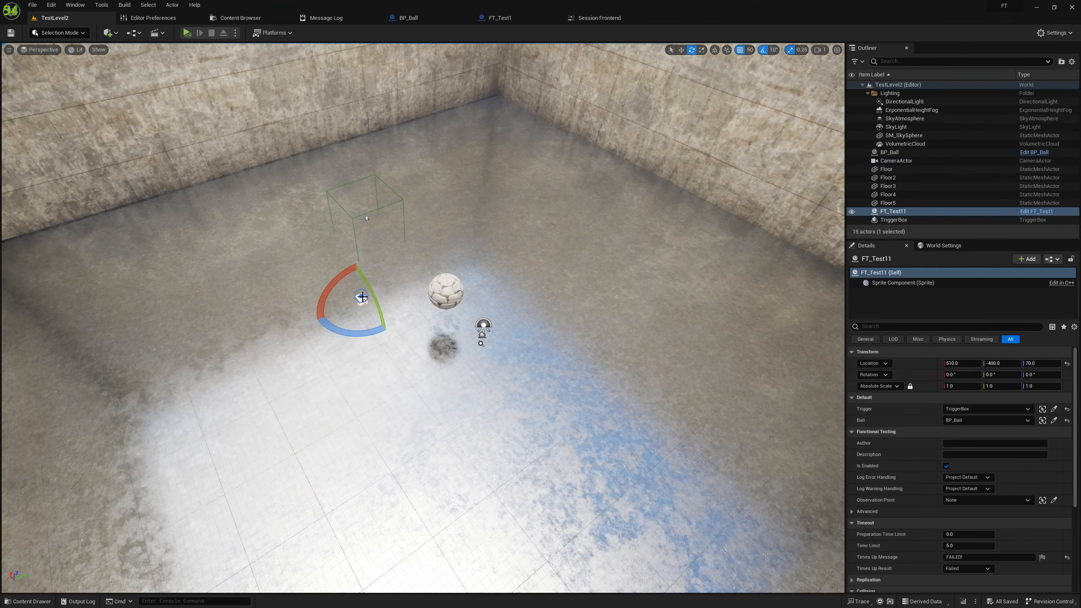
{"action": "key", "text": "f"}
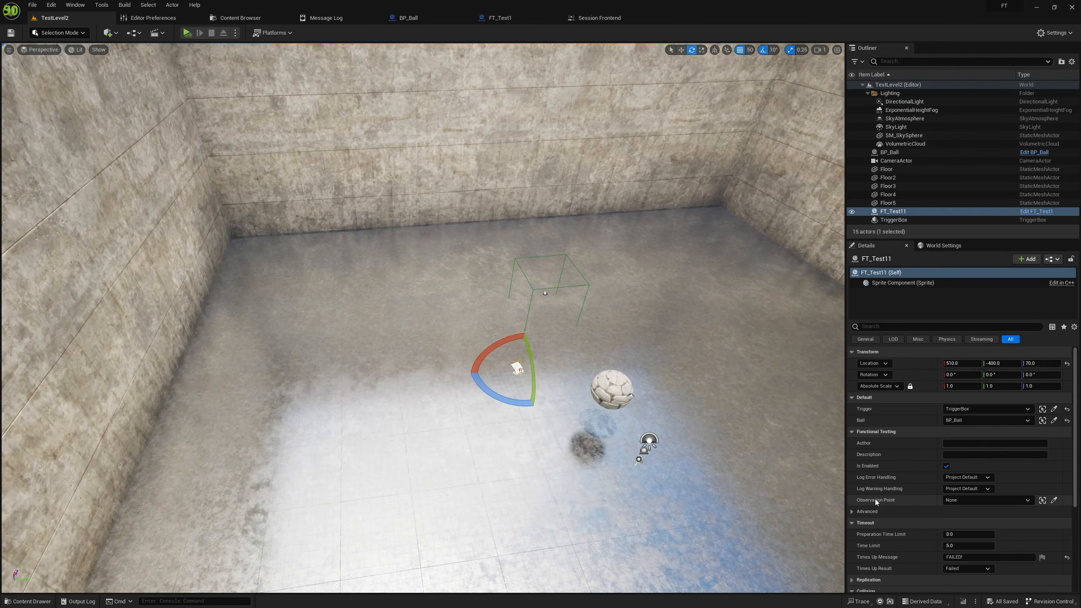
{"action": "left_click", "coordinate": [1053, 502]}
{"action": "right_click_drag", "start_coordinate": [448, 244], "coordinate": [415, 205]}
{"action": "left_click", "coordinate": [434, 240]}
{"action": "right_click_drag", "start_coordinate": [433, 240], "coordinate": [478, 274]}
{"action": "key", "text": "s"}
{"action": "key", "text": "a"}
{"action": "key", "text": "d"}
{"action": "key", "text": "ctrl+s"}
{"action": "key", "text": "d"}
{"action": "key", "text": "s"}
{"action": "key", "text": "w"}
{"action": "key", "text": "s"}
Step: Run the level test for FT_Test11 twice to watch it from the camera's observation point
{"action": "left_click", "coordinate": [598, 17]}
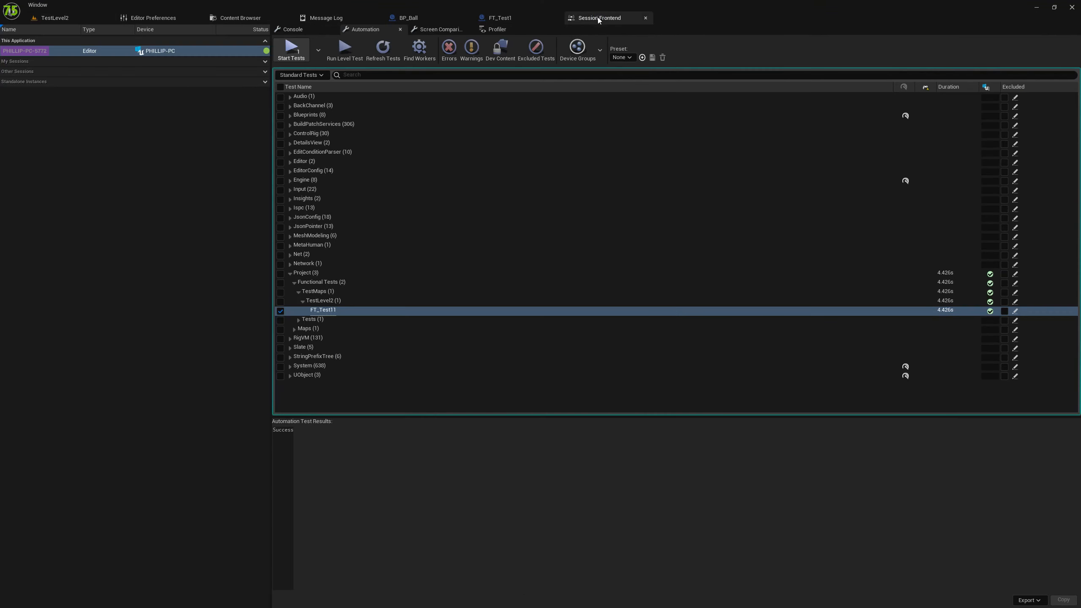
{"action": "left_click", "coordinate": [356, 49]}
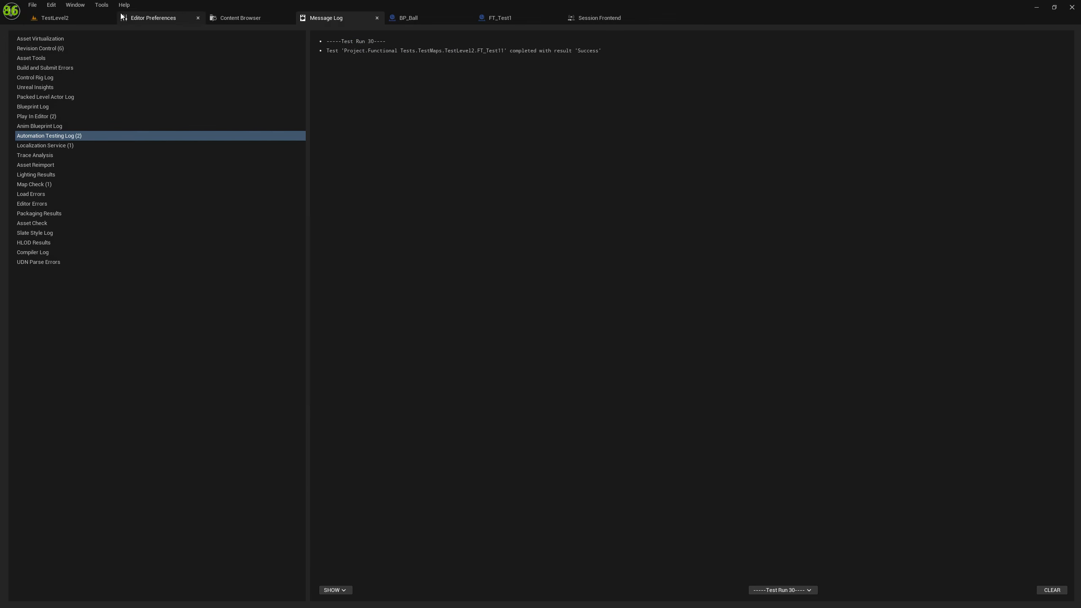
{"action": "left_click", "coordinate": [598, 18]}
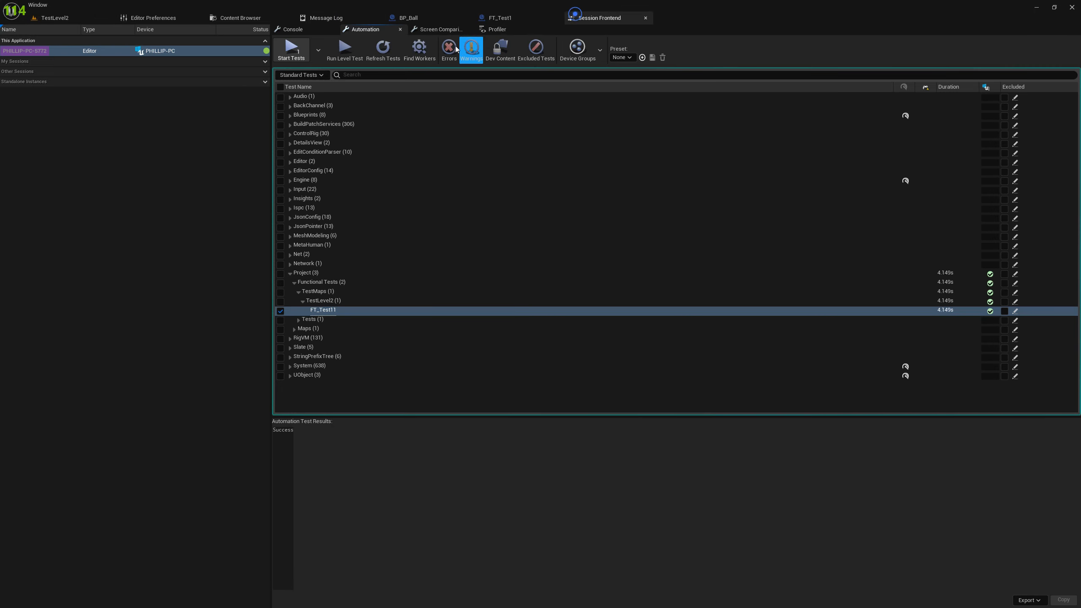
{"action": "left_click", "coordinate": [359, 51]}
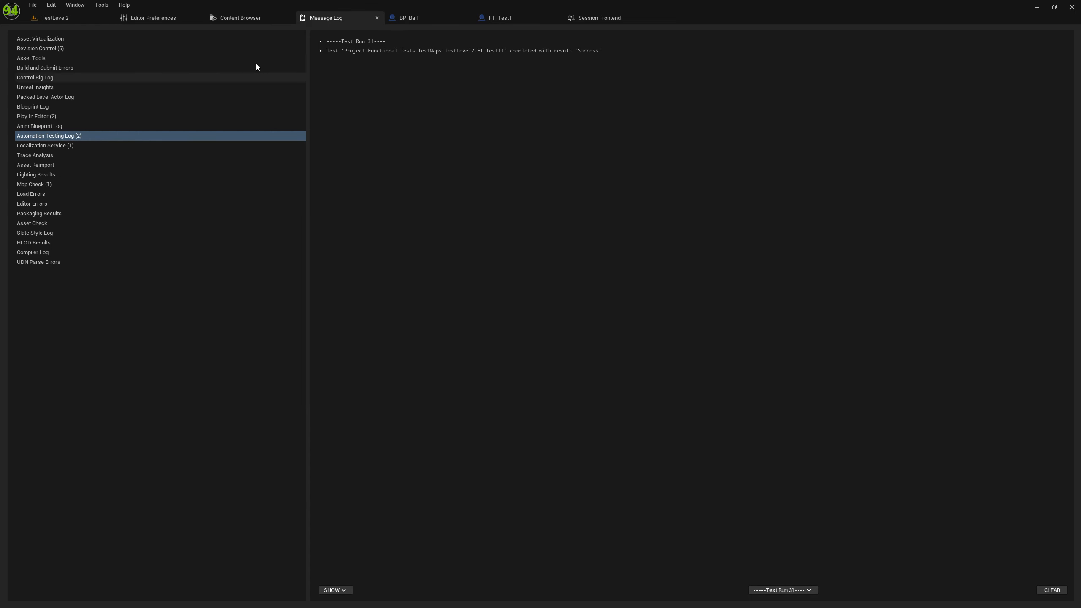
Step: Select the TriggerBox in TestLevel2 and set its Line Thickness to 10
{"action": "left_click", "coordinate": [76, 17]}
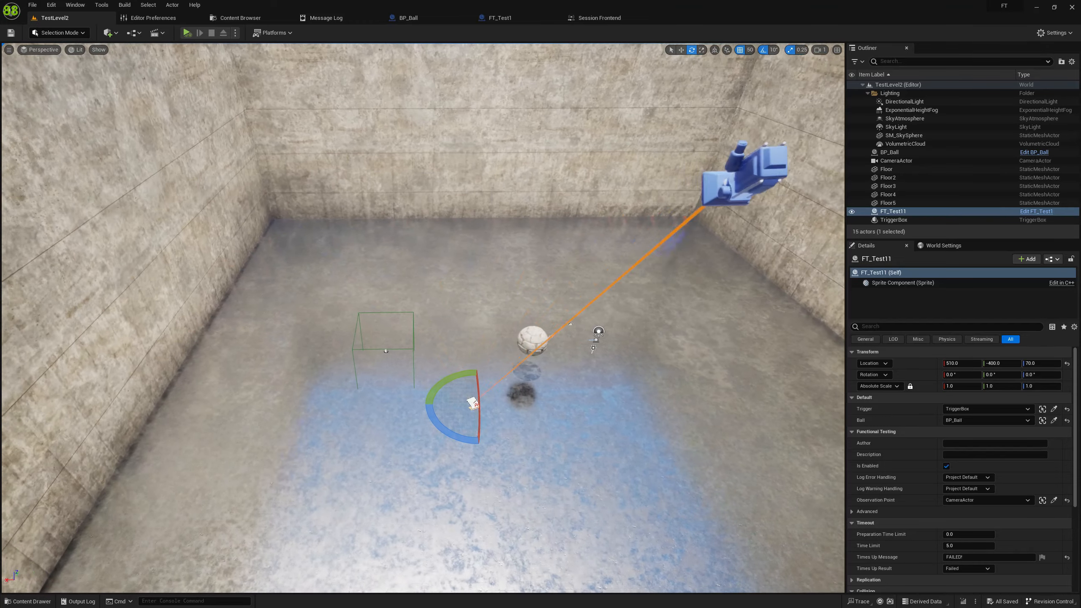
{"action": "right_click_drag", "start_coordinate": [433, 340], "coordinate": [475, 341]}
{"action": "left_click", "coordinate": [401, 338]}
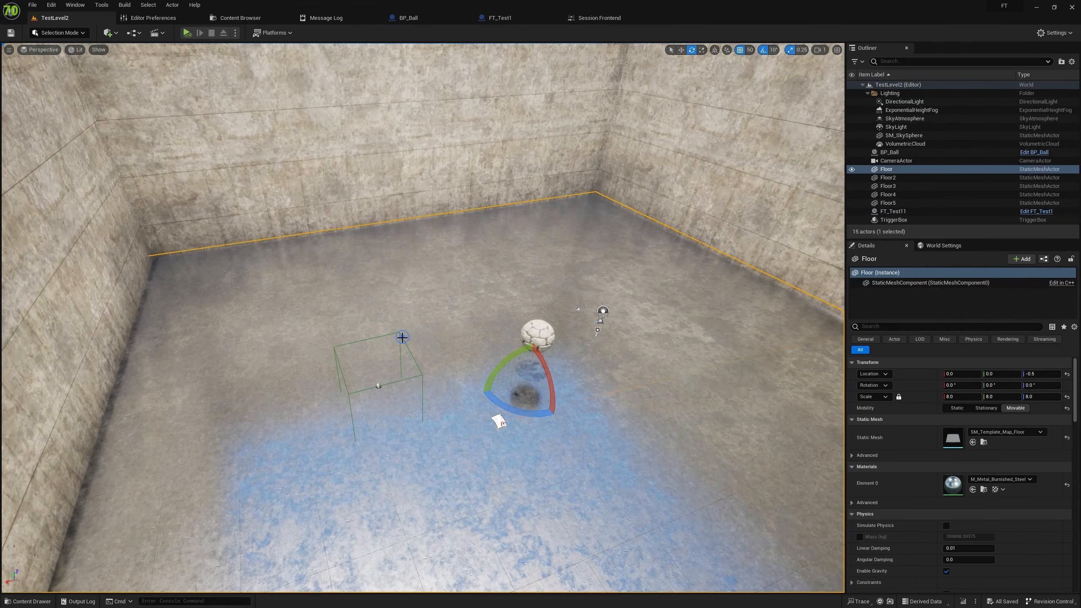
{"action": "left_click", "coordinate": [399, 333]}
{"action": "right_click_drag", "start_coordinate": [398, 332], "coordinate": [315, 345]}
{"action": "key", "text": "d"}
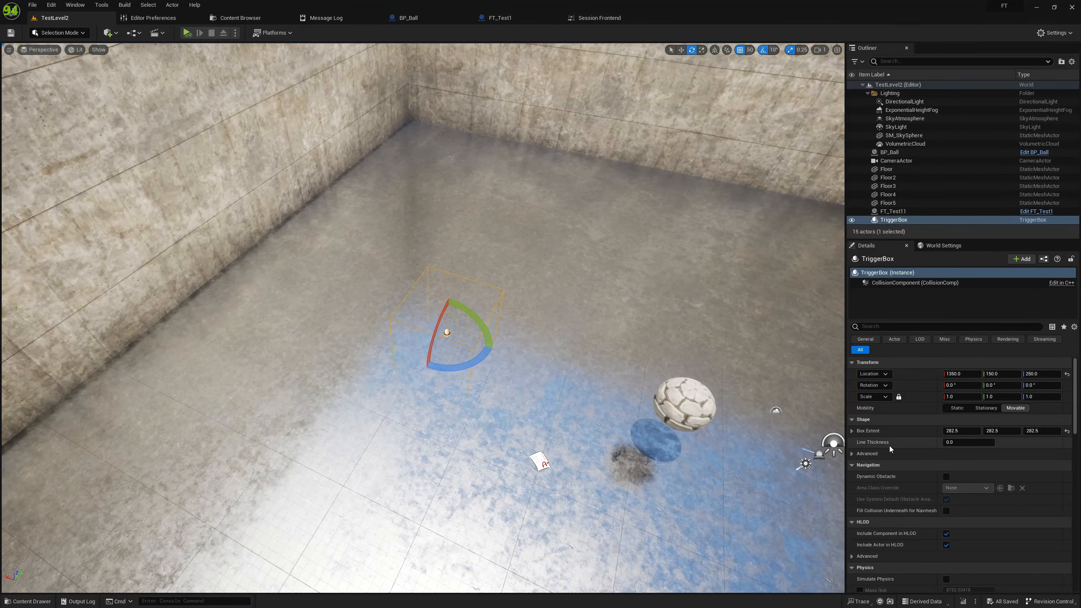
{"action": "type", "text": "2"}
{"action": "key", "text": "Return"}
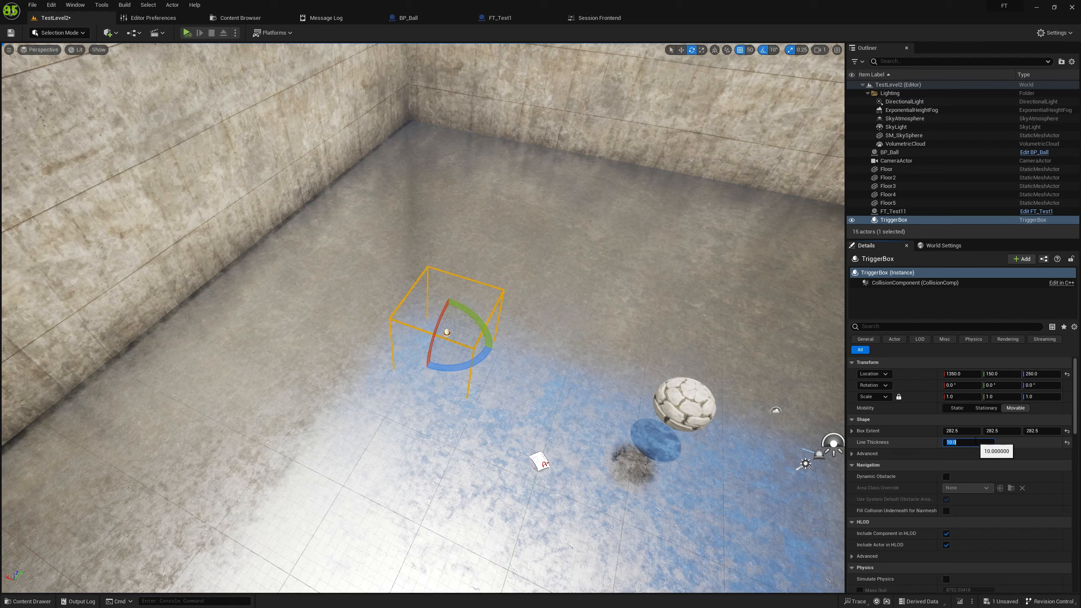
Step: Filter the TriggerBox properties by "hidd" and turn off Actor Hidden In Game
{"action": "scroll", "coordinate": [949, 459], "scroll_direction": "down", "scroll_amount": 5}
{"action": "left_click", "coordinate": [905, 327]}
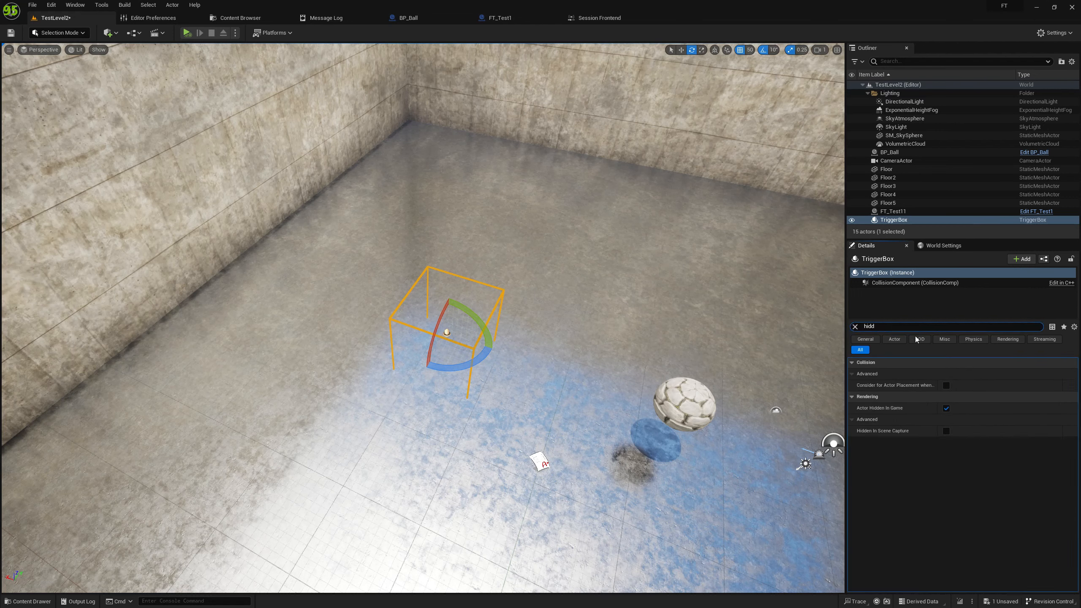
{"action": "left_click", "coordinate": [945, 407]}
{"action": "right_click_drag", "start_coordinate": [676, 273], "coordinate": [684, 267]}
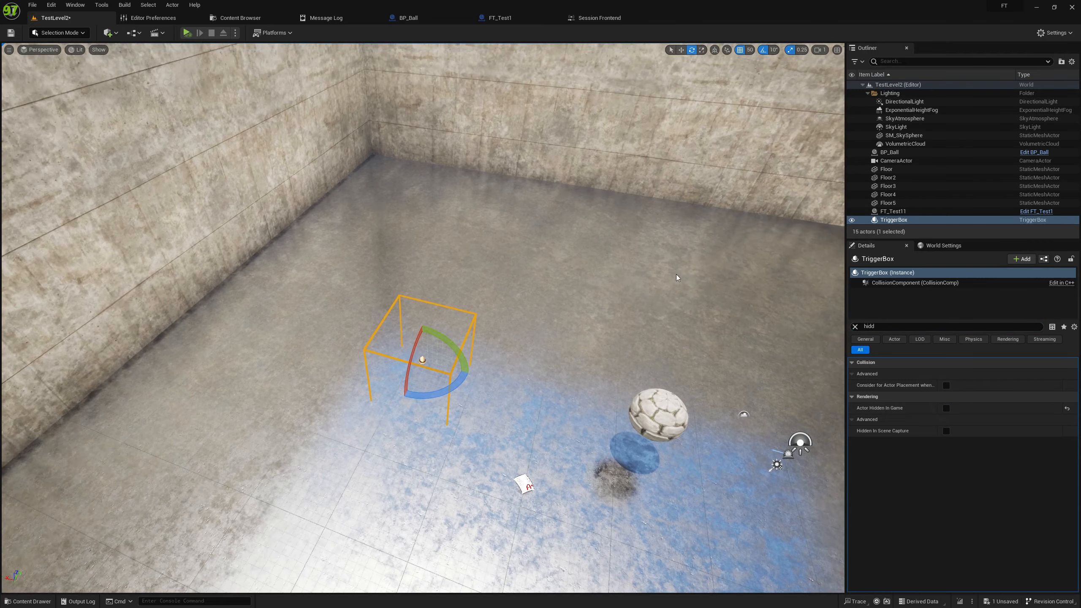
Step: Scale the TriggerBox into a long strip across the ball's path and save TestLevel2
{"action": "right_click_drag", "start_coordinate": [447, 281], "coordinate": [420, 326]}
{"action": "key", "text": "r"}
{"action": "left_click_drag", "start_coordinate": [428, 305], "coordinate": [434, 343]}
{"action": "left_click_drag", "start_coordinate": [420, 306], "coordinate": [419, 281]}
{"action": "key", "text": "ctrl+s"}
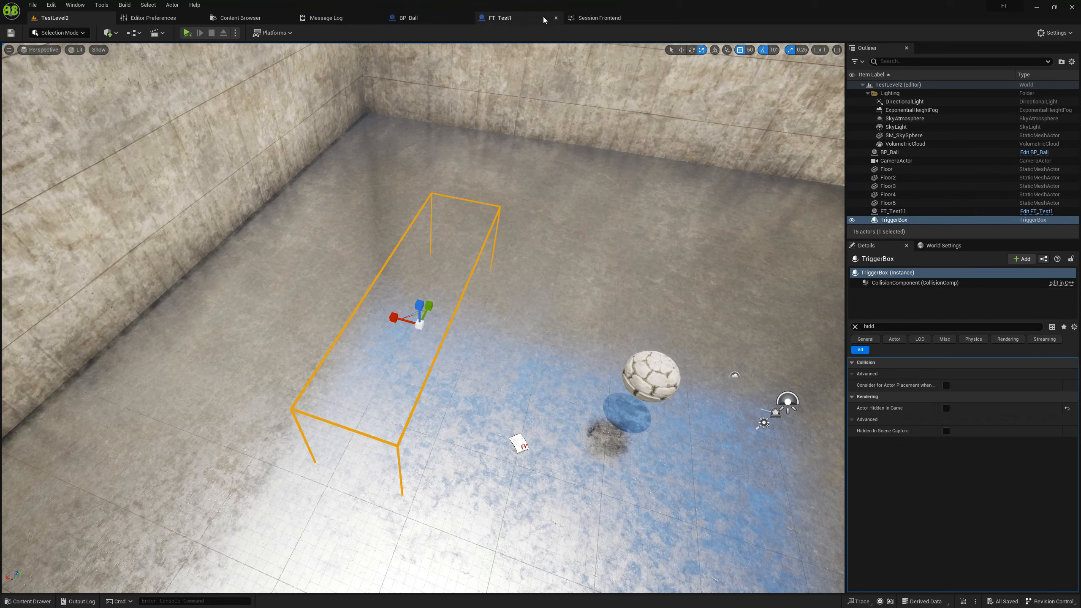
Step: Run the level test for FT_Test11, and set the Add Force X value in BP_Ball to 350000 and compile
{"action": "left_click", "coordinate": [595, 18]}
{"action": "left_click", "coordinate": [346, 50]}
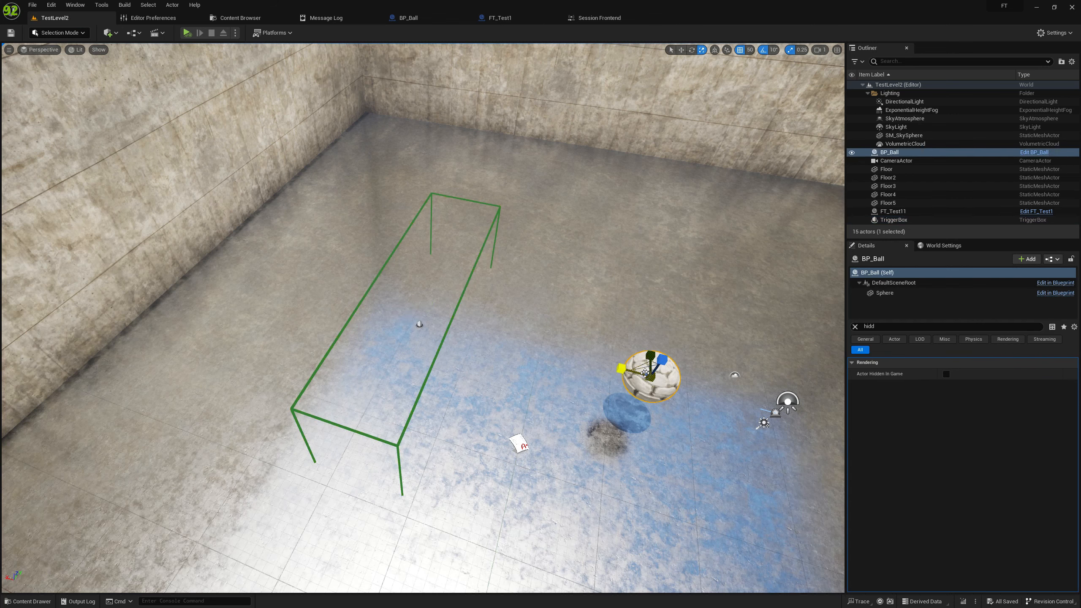
{"action": "left_click", "coordinate": [1024, 152]}
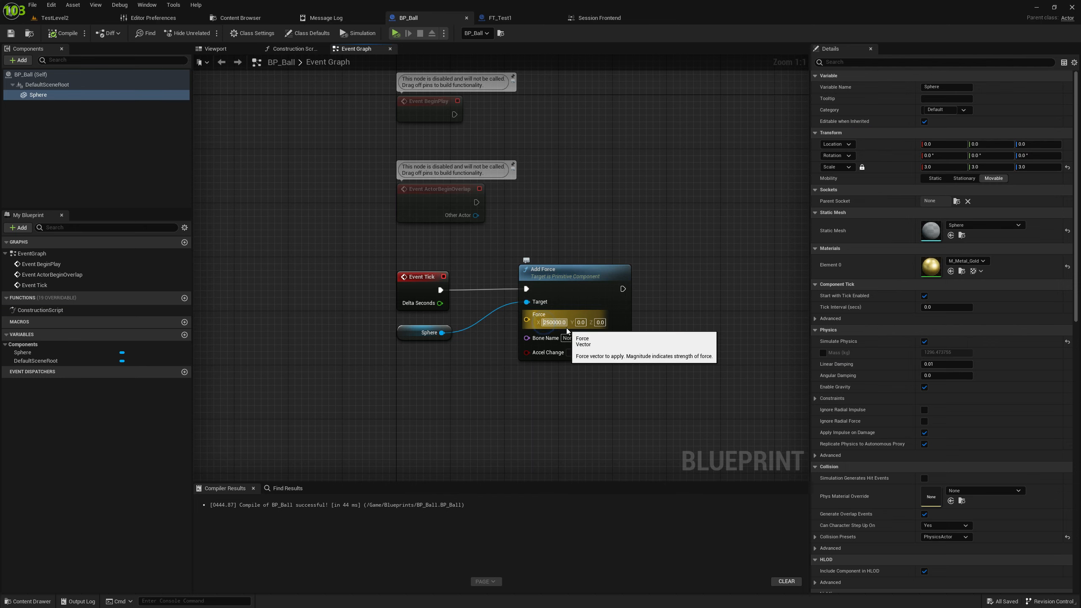
{"action": "left_click", "coordinate": [60, 33]}
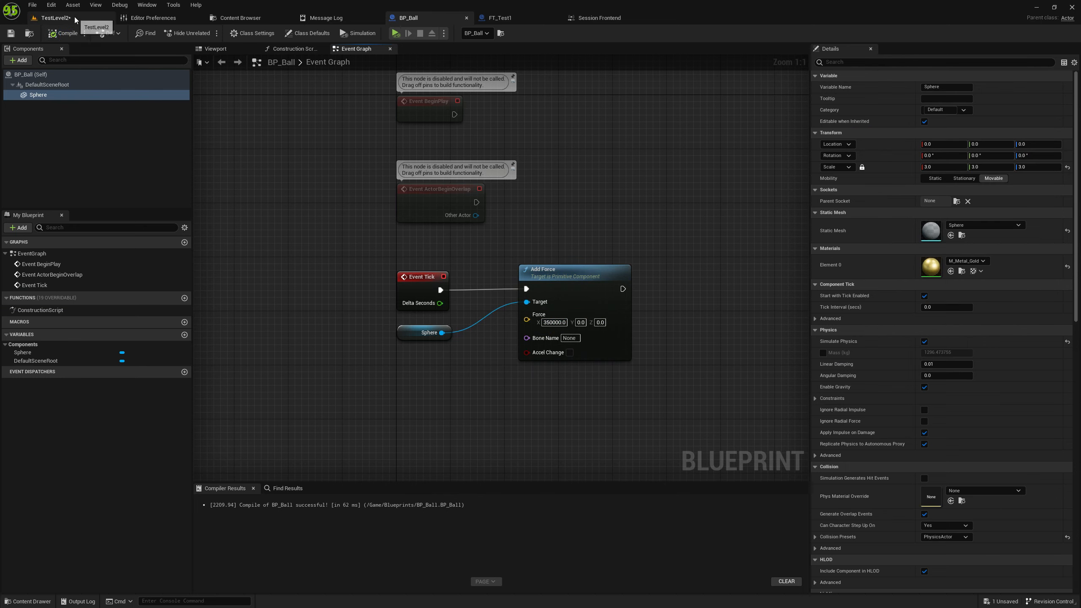
Step: Simulate TestLevel2 briefly to watch how the ball moves toward the trigger box
{"action": "left_click", "coordinate": [74, 17]}
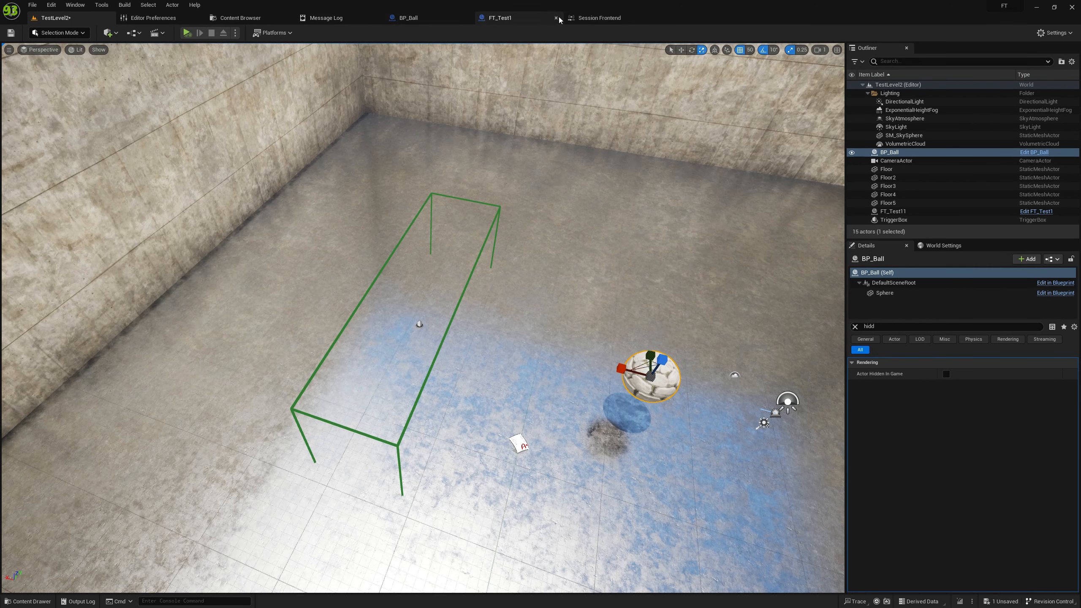
{"action": "key", "text": "alt+p"}
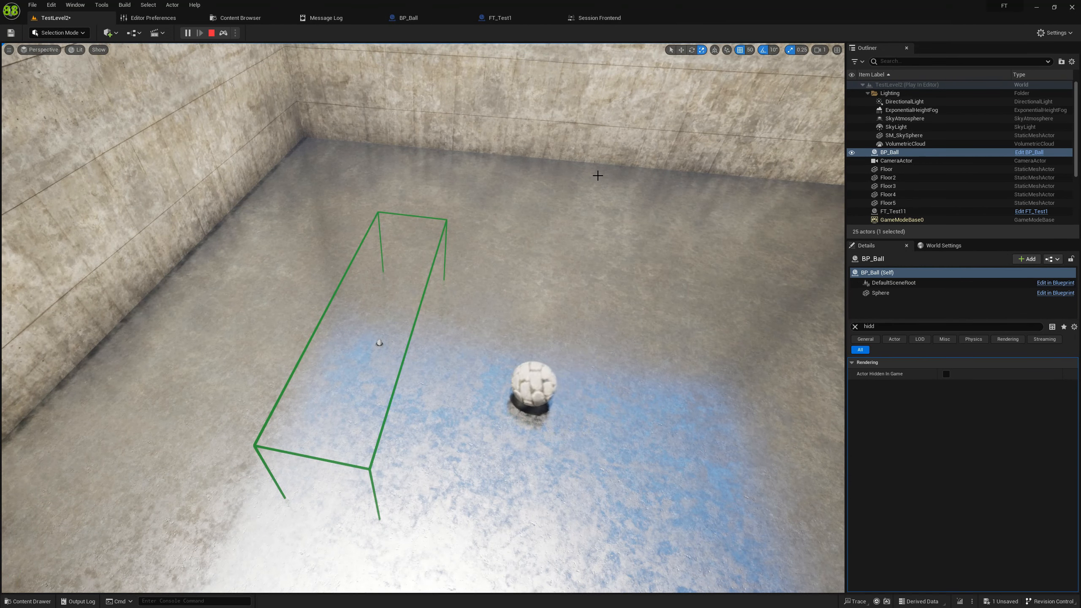
{"action": "key", "text": "Escape"}
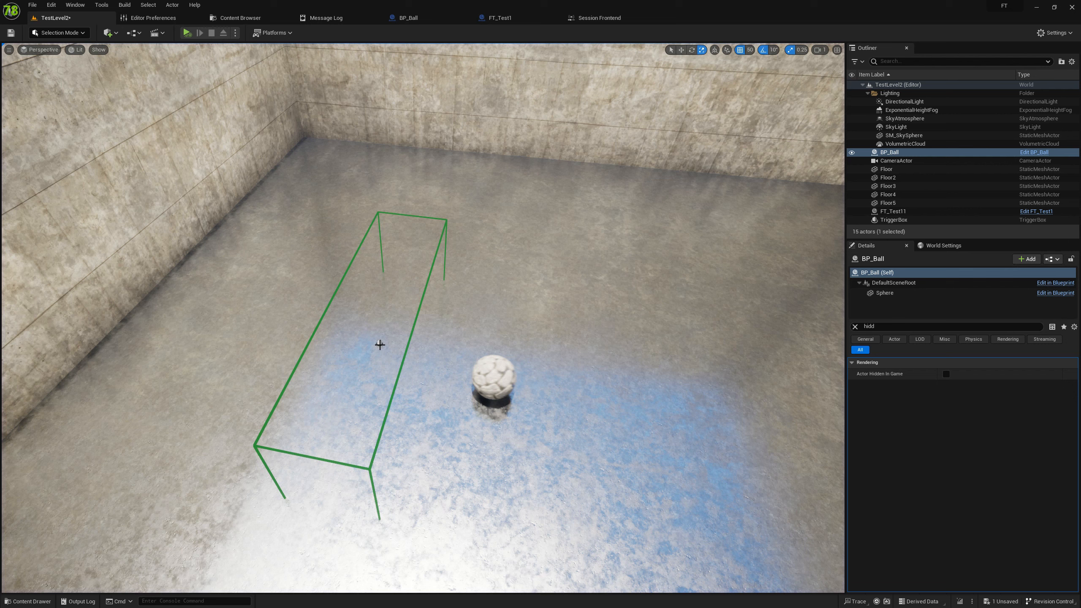
Step: Move the TriggerBox closer to the ball along the X axis and simulate the level again
{"action": "left_click", "coordinate": [380, 345]}
{"action": "key", "text": "w"}
{"action": "left_click_drag", "start_coordinate": [356, 341], "coordinate": [421, 349]}
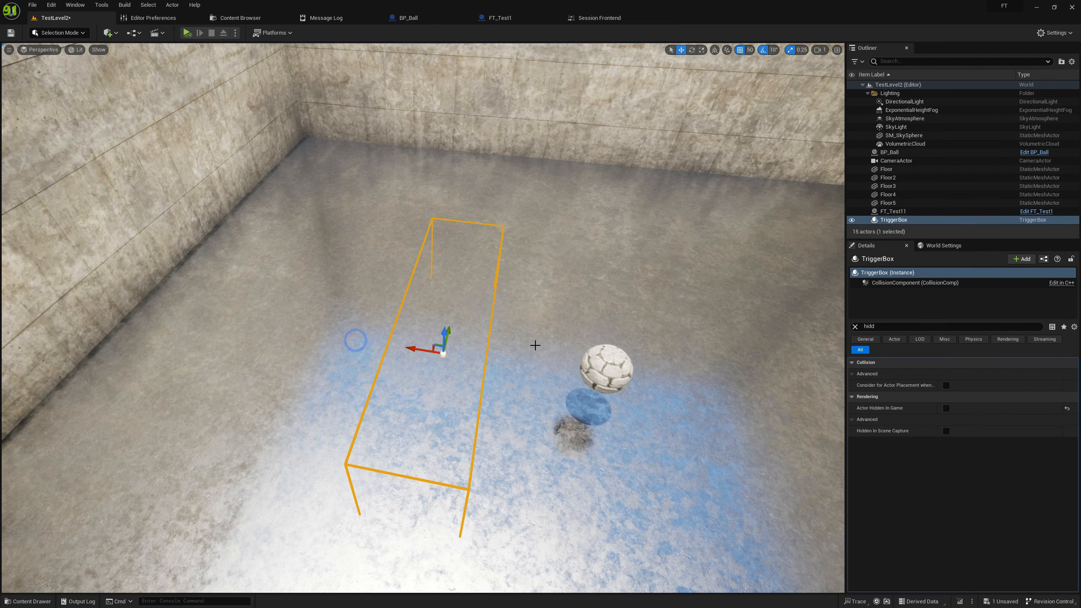
{"action": "key", "text": "alt+s"}
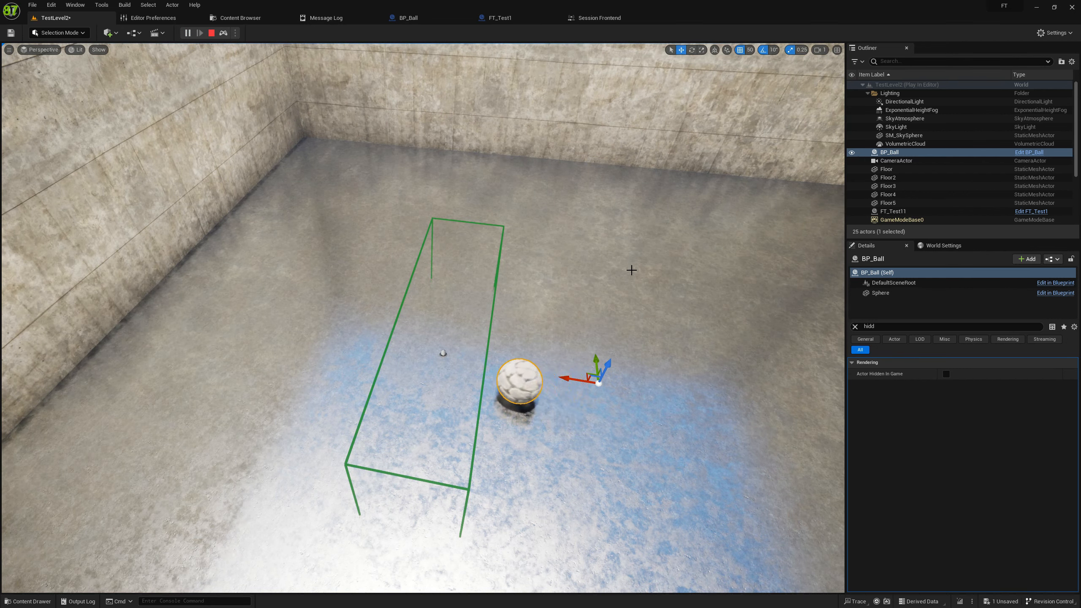
{"action": "key", "text": "Escape"}
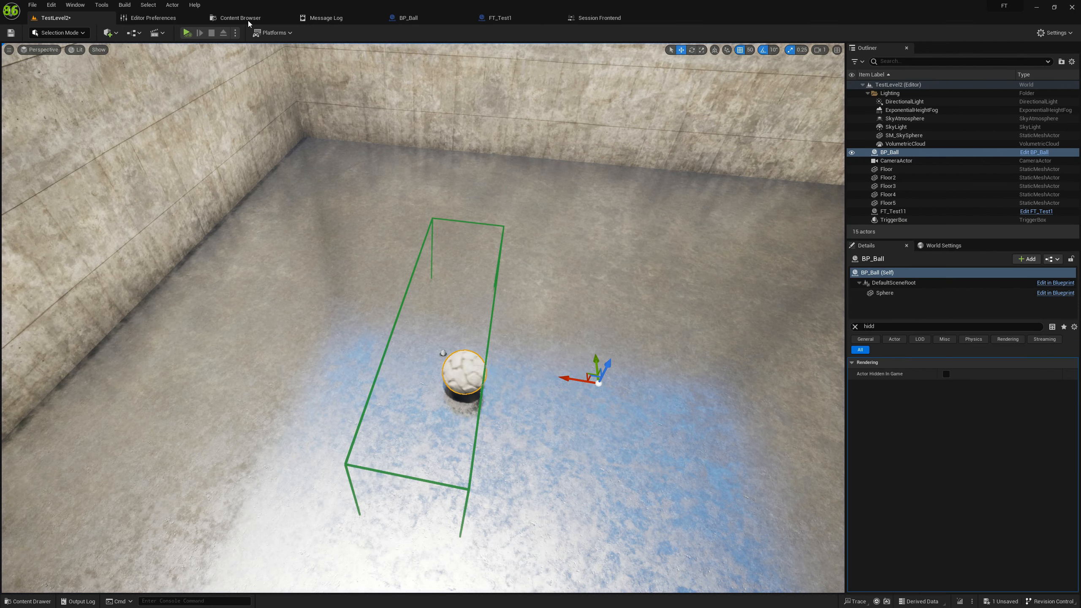
{"action": "right_click_drag", "start_coordinate": [581, 111], "coordinate": [600, 79]}
Step: Run the level test for FT_Test11 from the Session Frontend, saving TestLevel2 when asked
{"action": "left_click", "coordinate": [598, 17]}
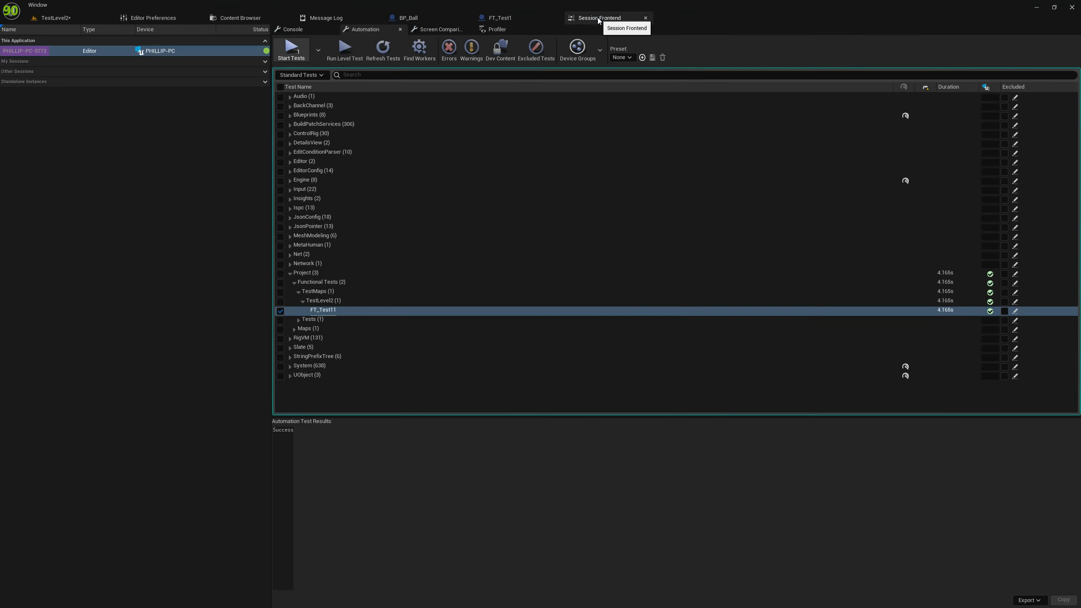
{"action": "left_click", "coordinate": [353, 50]}
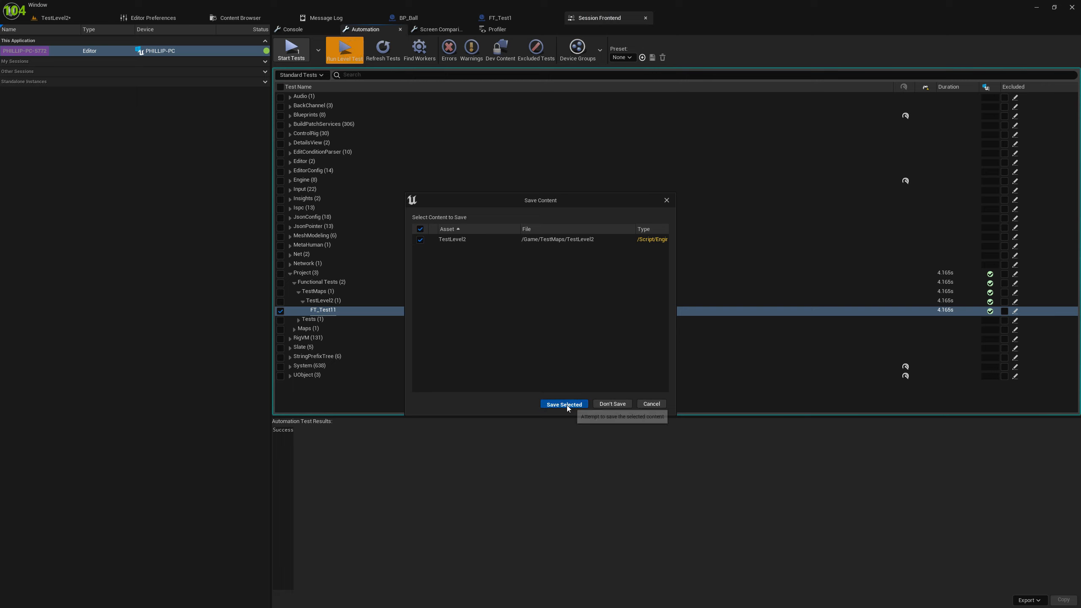
{"action": "left_click", "coordinate": [566, 405]}
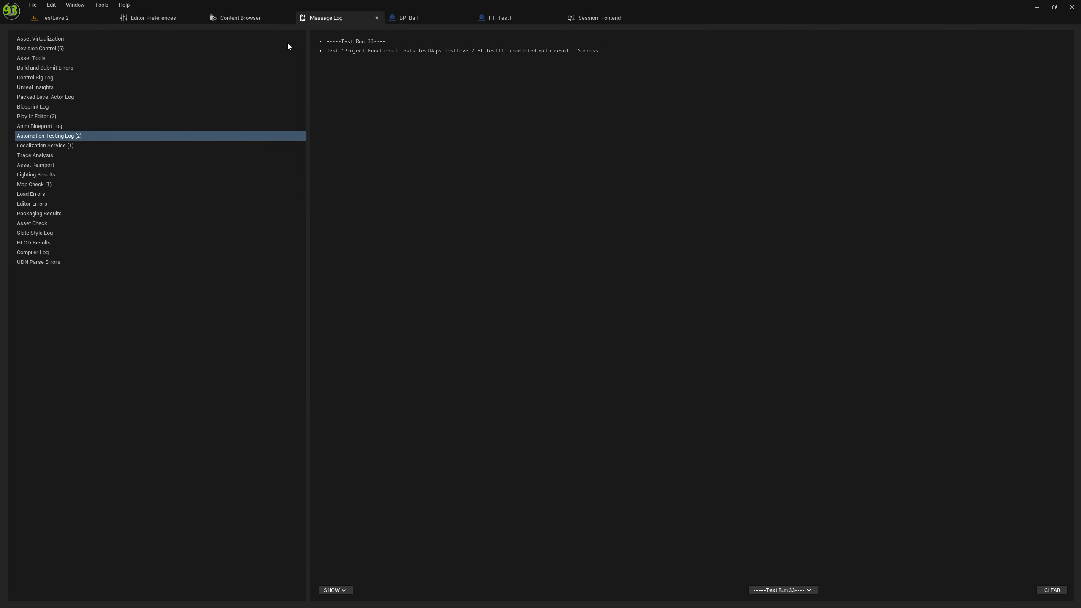
Step: Rename the FT_Test11 actor in TestLevel2 to a descriptive name beginning with Test_Ball and refresh the test list
{"action": "left_click", "coordinate": [611, 19]}
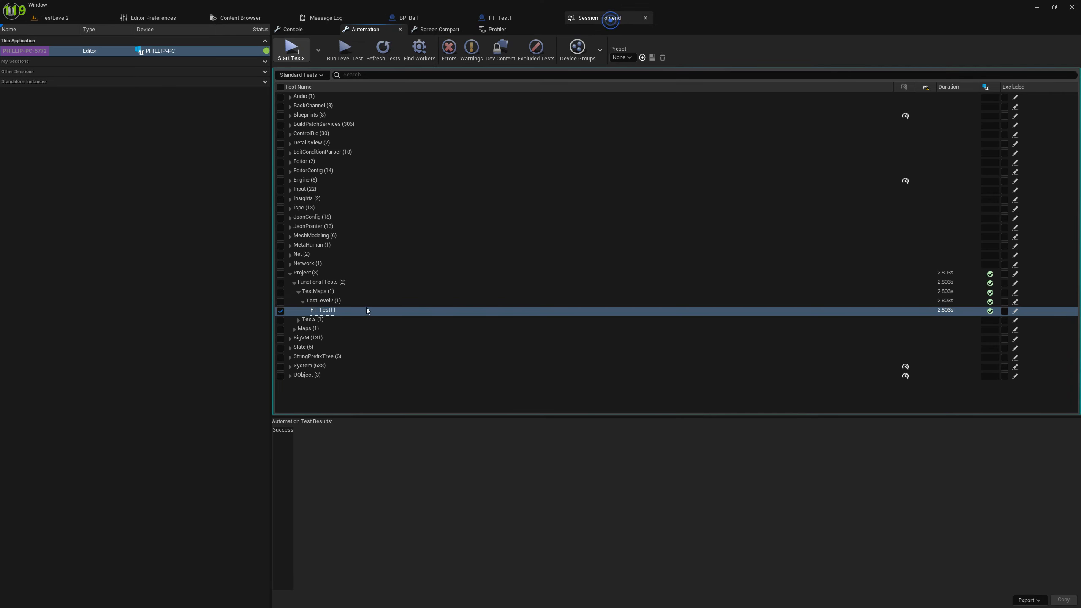
{"action": "double_click", "coordinate": [331, 312]}
{"action": "left_click", "coordinate": [893, 212]}
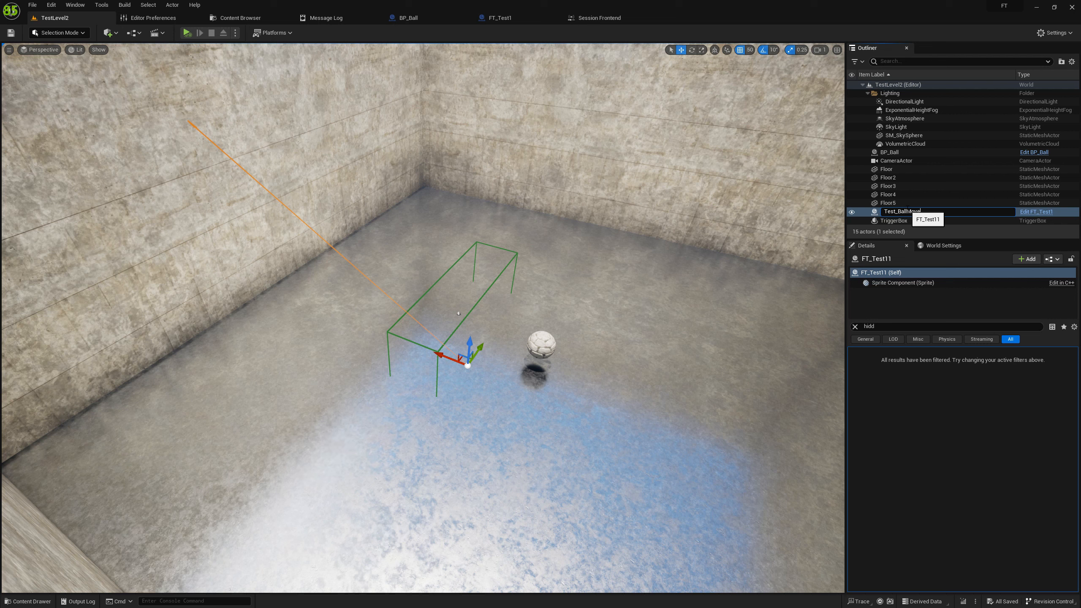
{"action": "key", "text": "Return"}
{"action": "left_click", "coordinate": [598, 17]}
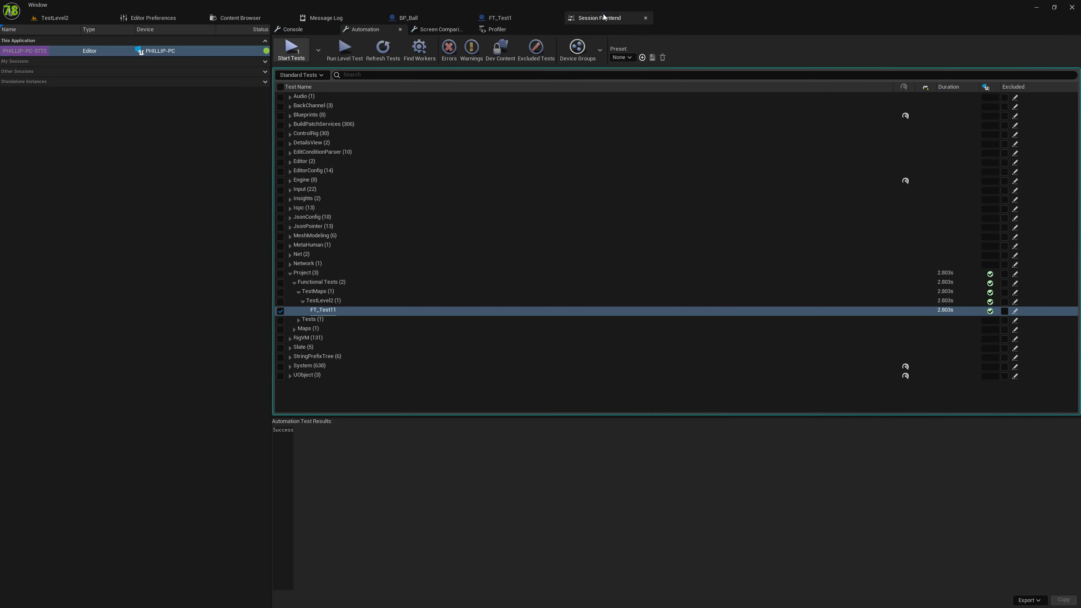
{"action": "left_click", "coordinate": [380, 54]}
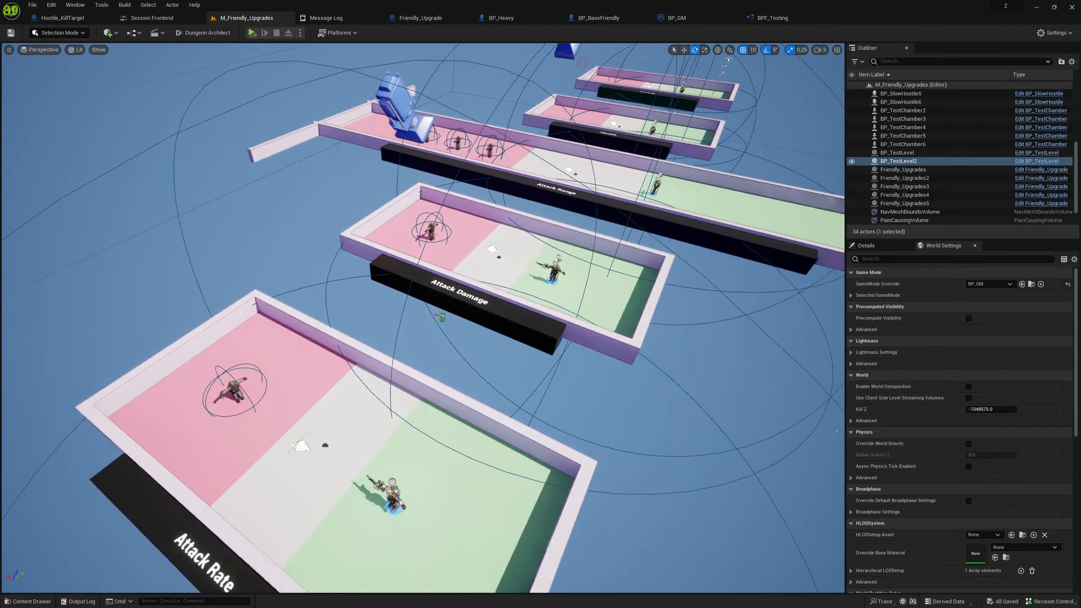
Step: Examine the labelled upgrade test chambers in M_Friendly_Upgrades, with editor helpers hidden in game view
{"action": "right_click_drag", "start_coordinate": [476, 332], "coordinate": [477, 272]}
{"action": "key", "text": "w"}
{"action": "left_click", "coordinate": [474, 315]}
{"action": "right_click_drag", "start_coordinate": [473, 315], "coordinate": [466, 362]}
{"action": "key", "text": "s"}
{"action": "left_click", "coordinate": [537, 281]}
{"action": "right_click_drag", "start_coordinate": [385, 277], "coordinate": [387, 323]}
{"action": "key", "text": "w"}
{"action": "right_click_drag", "start_coordinate": [424, 357], "coordinate": [382, 272]}
{"action": "key", "text": "s"}
{"action": "key", "text": "d"}
{"action": "key", "text": "g"}
{"action": "mouse_move", "coordinate": [424, 356]}
{"action": "right_mouse_down"}
{"action": "mouse_move", "coordinate": [423, 347]}
{"action": "mouse_move", "coordinate": [472, 340]}
{"action": "mouse_move", "coordinate": [464, 392]}
{"action": "mouse_move", "coordinate": [353, 396]}
{"action": "mouse_move", "coordinate": [489, 340]}
{"action": "mouse_move", "coordinate": [451, 354]}
{"action": "mouse_move", "coordinate": [520, 273]}
{"action": "mouse_move", "coordinate": [481, 277]}
{"action": "mouse_move", "coordinate": [408, 426]}
{"action": "mouse_move", "coordinate": [419, 419]}
{"action": "mouse_move", "coordinate": [451, 340]}
{"action": "mouse_move", "coordinate": [298, 409]}
{"action": "right_mouse_up"}
{"action": "key", "text": "w"}
{"action": "key", "text": "a"}
{"action": "key", "text": "a"}
{"action": "key", "text": "w"}
{"action": "key", "text": "w"}
{"action": "key", "text": "s"}
{"action": "key", "text": "w"}
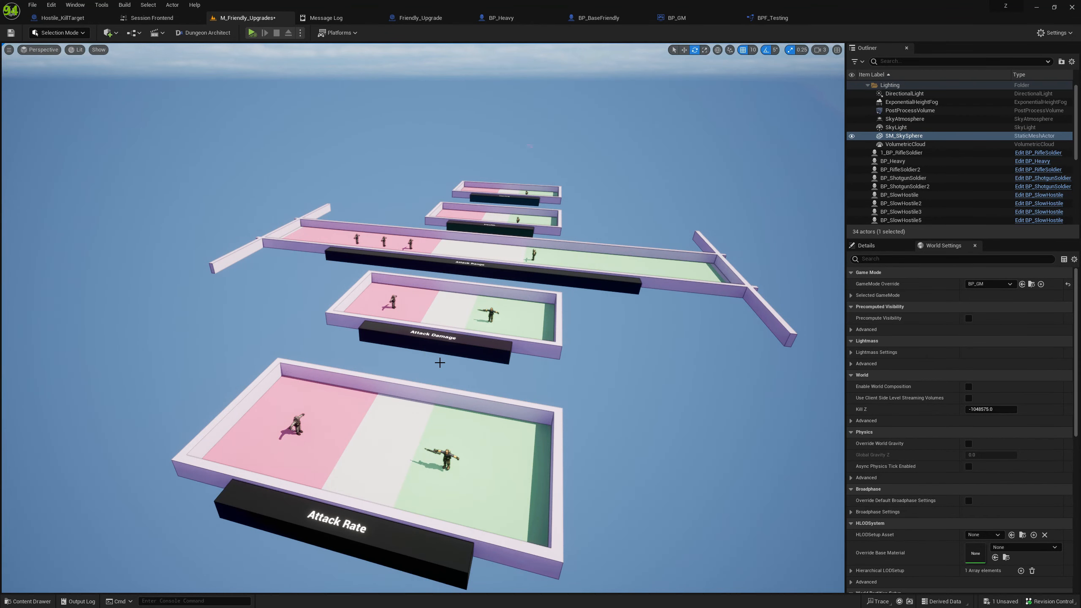
{"action": "key", "text": "w"}
{"action": "right_click_drag", "start_coordinate": [457, 375], "coordinate": [458, 494]}
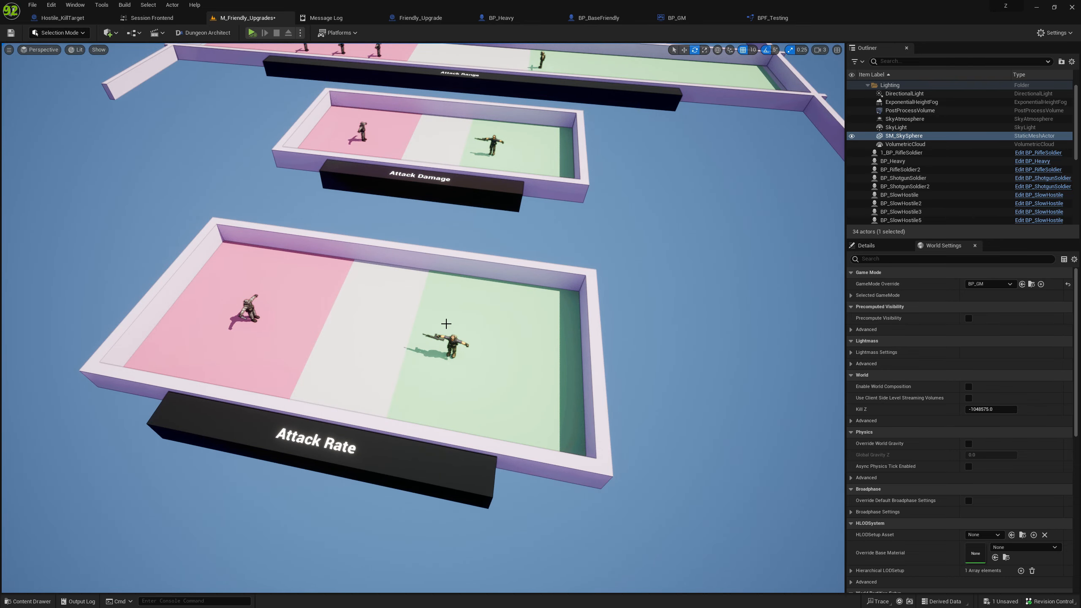
Step: Leave game view and move the Attack Rate chamber, BP_TestChamber2, slightly along the X axis
{"action": "right_click_drag", "start_coordinate": [459, 151], "coordinate": [358, 276]}
{"action": "key", "text": "w"}
{"action": "key", "text": "s"}
{"action": "key", "text": "a"}
{"action": "key", "text": "s"}
{"action": "key", "text": "g"}
{"action": "key", "text": "s"}
{"action": "left_click", "coordinate": [434, 305]}
{"action": "key", "text": "w"}
{"action": "key", "text": "d"}
{"action": "key", "text": "a"}
{"action": "right_click_drag", "start_coordinate": [655, 362], "coordinate": [710, 396]}
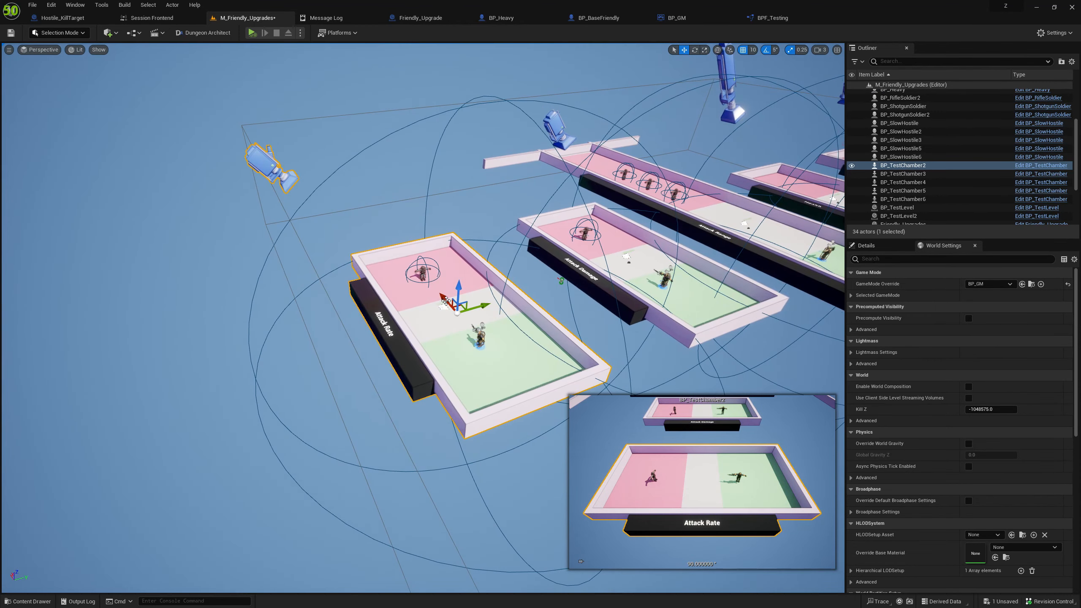
{"action": "mouse_move", "coordinate": [443, 300]}
{"action": "left_mouse_down"}
{"action": "mouse_move", "coordinate": [398, 254]}
{"action": "mouse_move", "coordinate": [268, 190]}
{"action": "mouse_move", "coordinate": [472, 321]}
{"action": "mouse_move", "coordinate": [523, 374]}
{"action": "mouse_move", "coordinate": [294, 211]}
{"action": "mouse_move", "coordinate": [477, 362]}
{"action": "mouse_move", "coordinate": [426, 294]}
{"action": "left_mouse_up"}
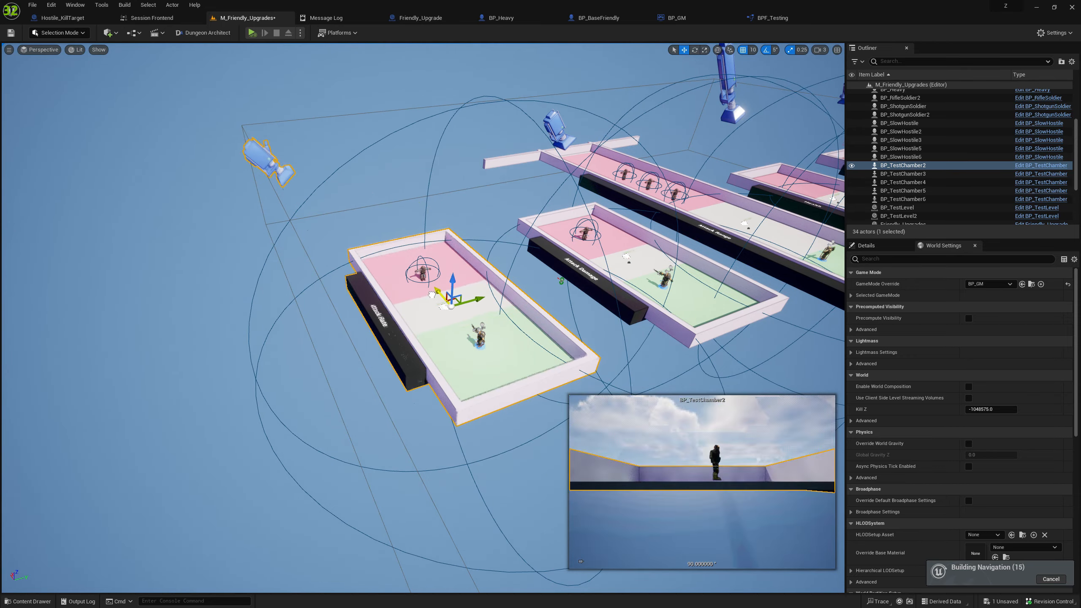
{"action": "key", "text": "w"}
{"action": "key", "text": "a"}
{"action": "right_click_drag", "start_coordinate": [473, 225], "coordinate": [508, 268]}
{"action": "key", "text": "s"}
{"action": "key", "text": "w"}
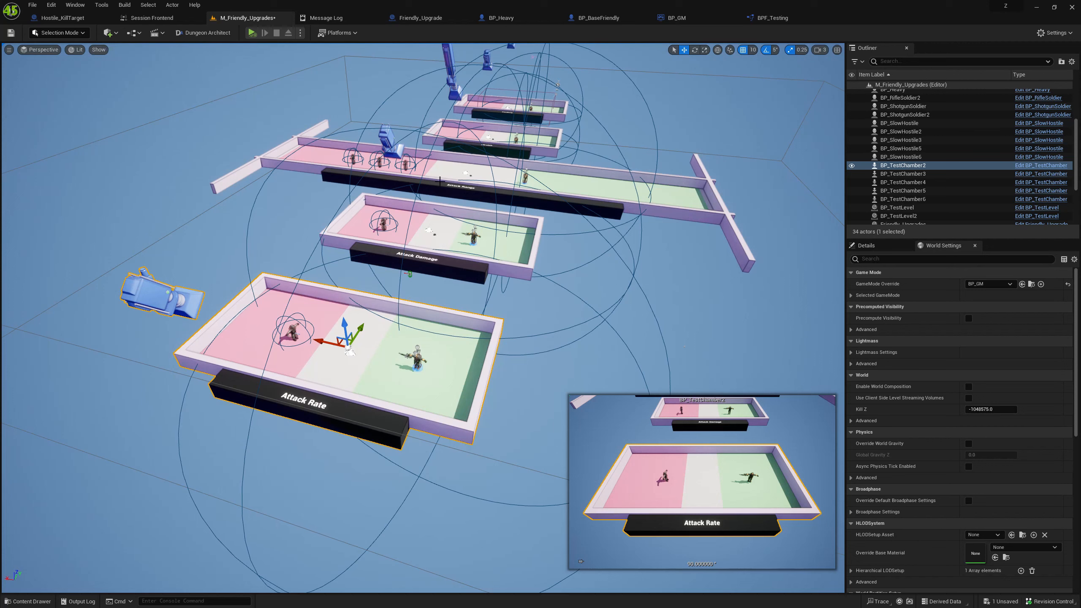
Step: Mark the M_Friendly_Upgrades test group for running in the Session Frontend
{"action": "left_click", "coordinate": [159, 19]}
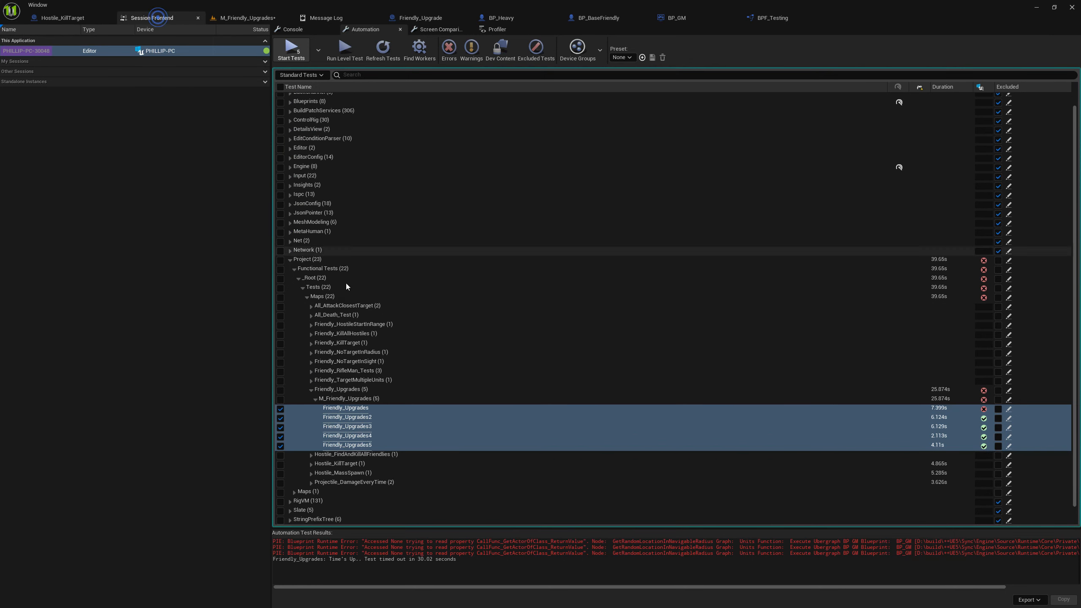
{"action": "left_click", "coordinate": [280, 400]}
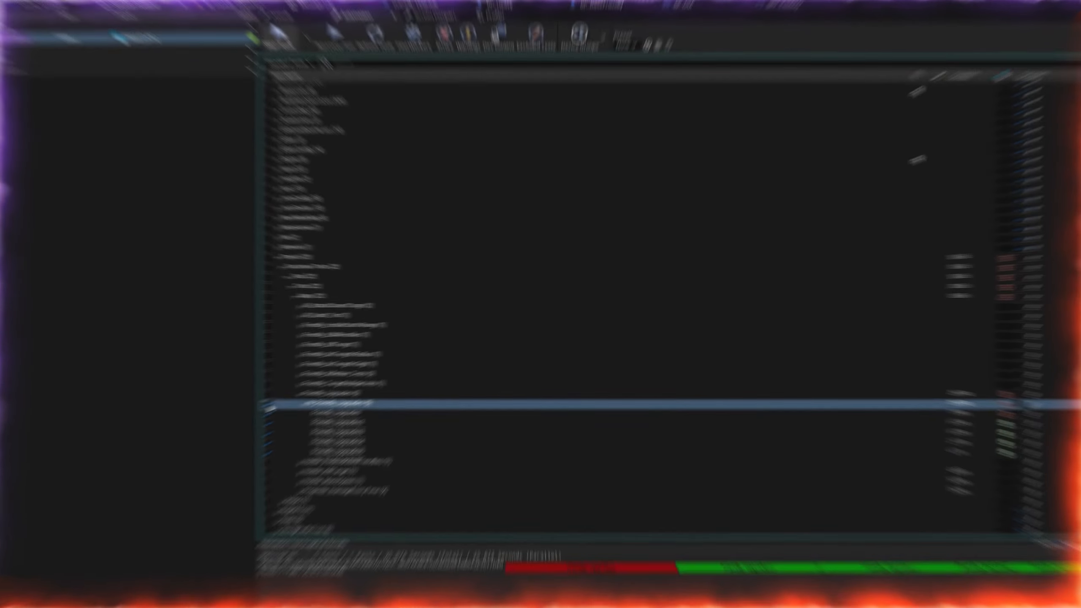